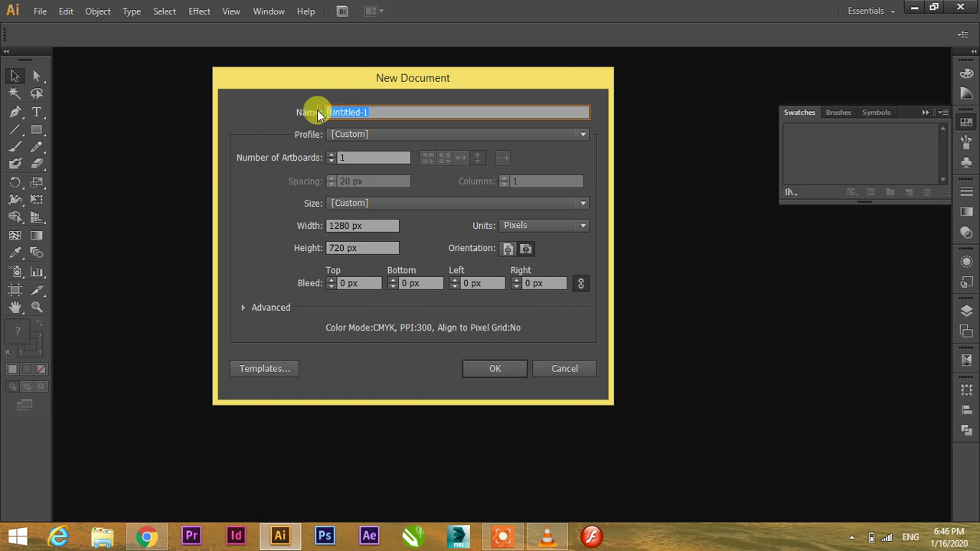
- Start a new document and name it lace pattern
click(544, 370)
click(40, 12)
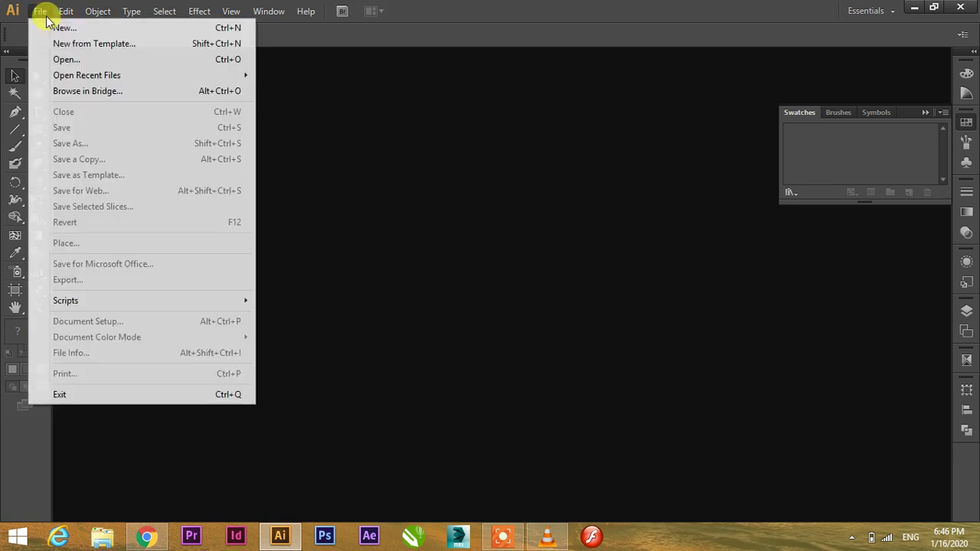
click(88, 30)
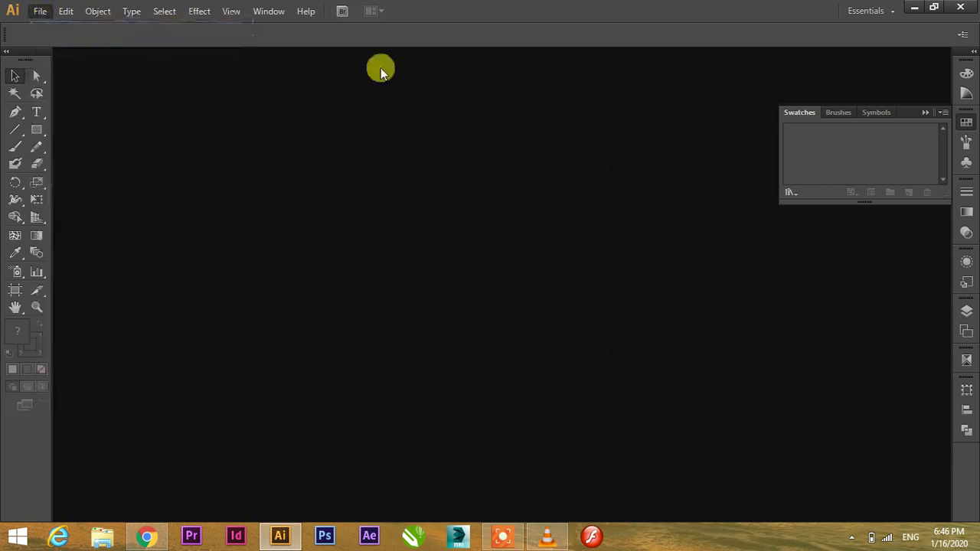
key(BackSpace)
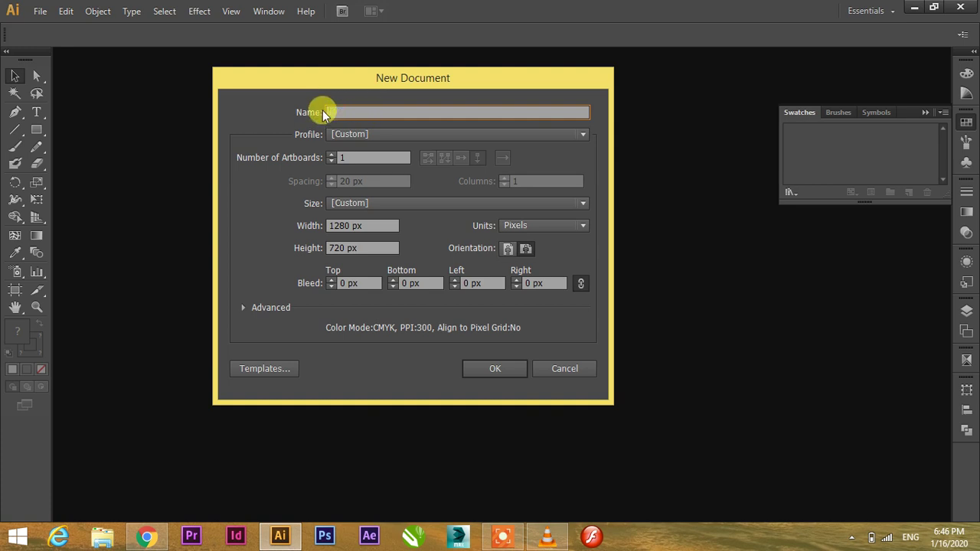
text(lace pattern)
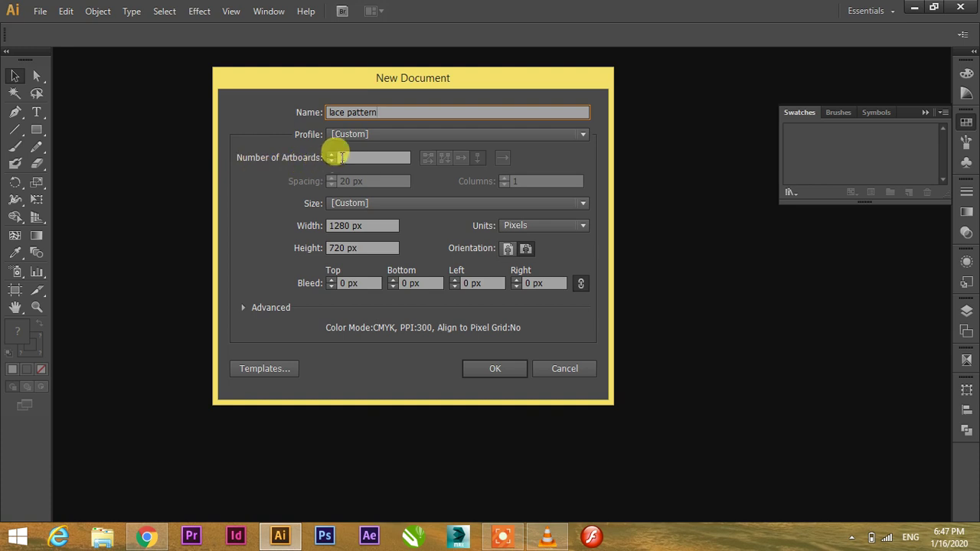
- Set the new document's width to 500 px
click(350, 203)
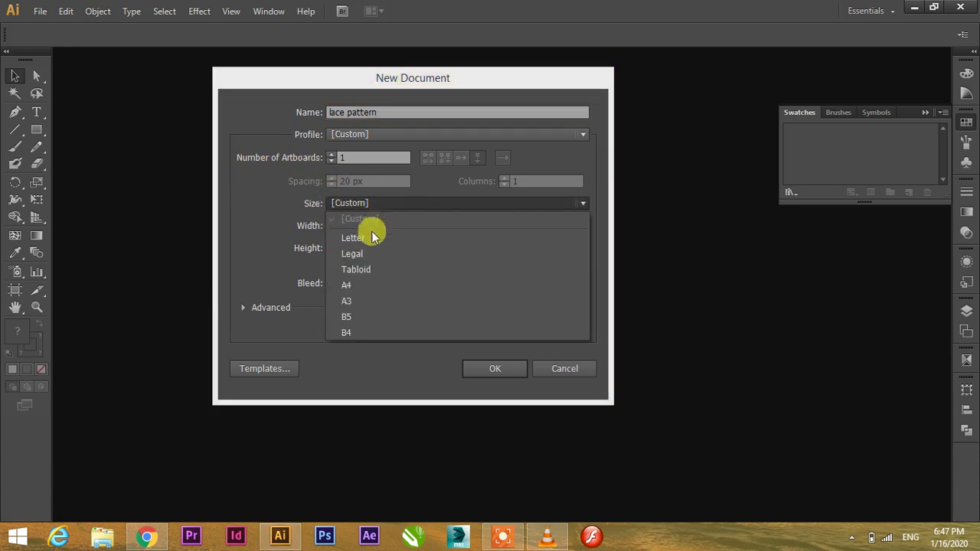
click(357, 204)
drag(360, 222, 296, 213)
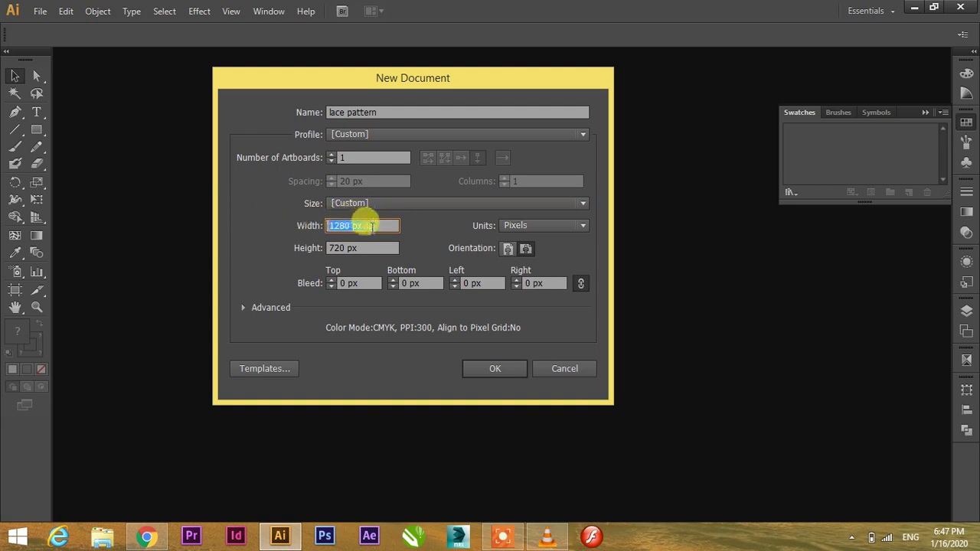
text(500)
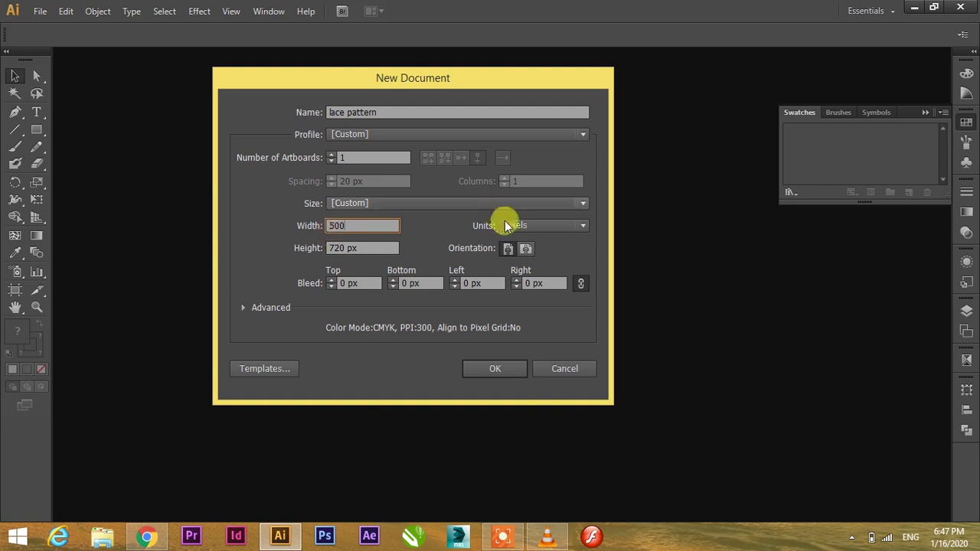
- Switch the units to Millimeters and create the document with a width and height of 500 mm
click(505, 225)
click(537, 287)
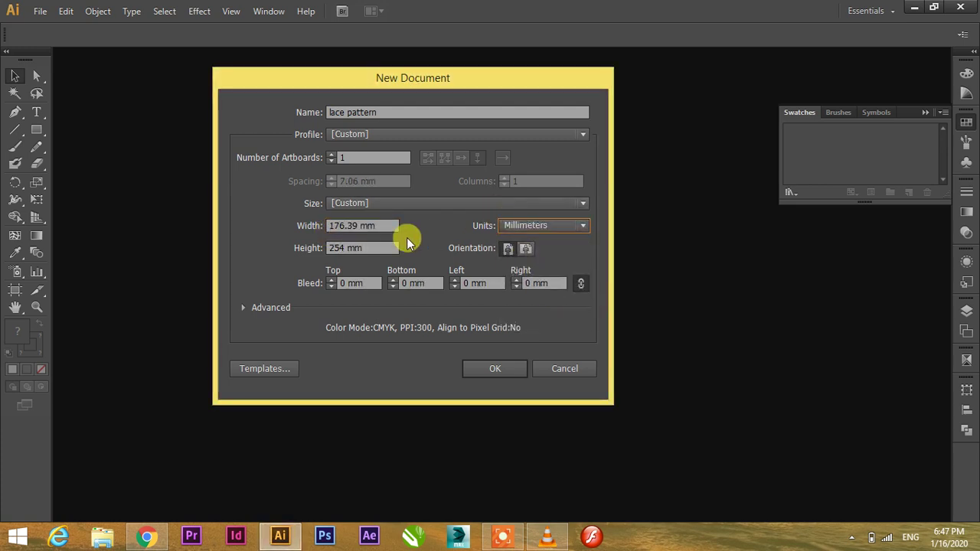
drag(384, 225, 285, 217)
text(500)
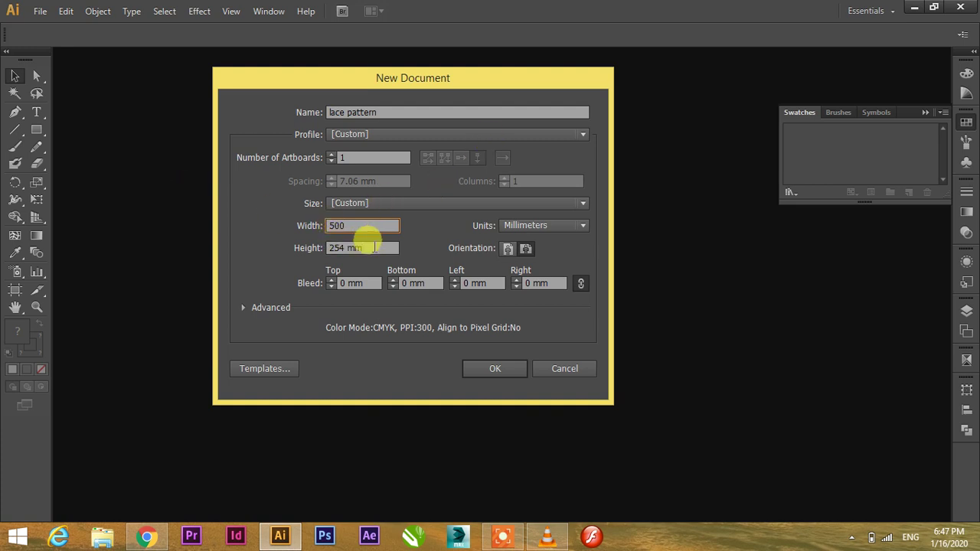
drag(370, 246, 258, 238)
text(500)
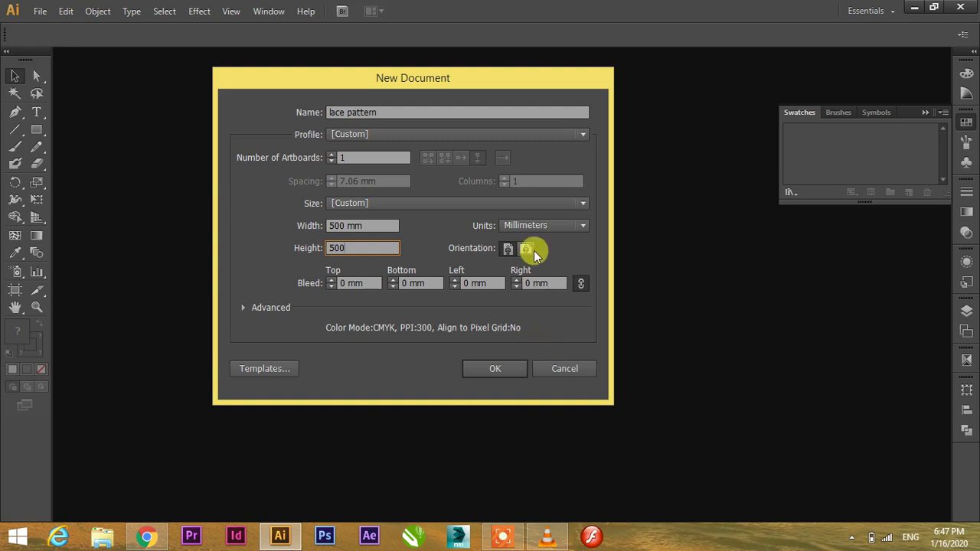
click(477, 371)
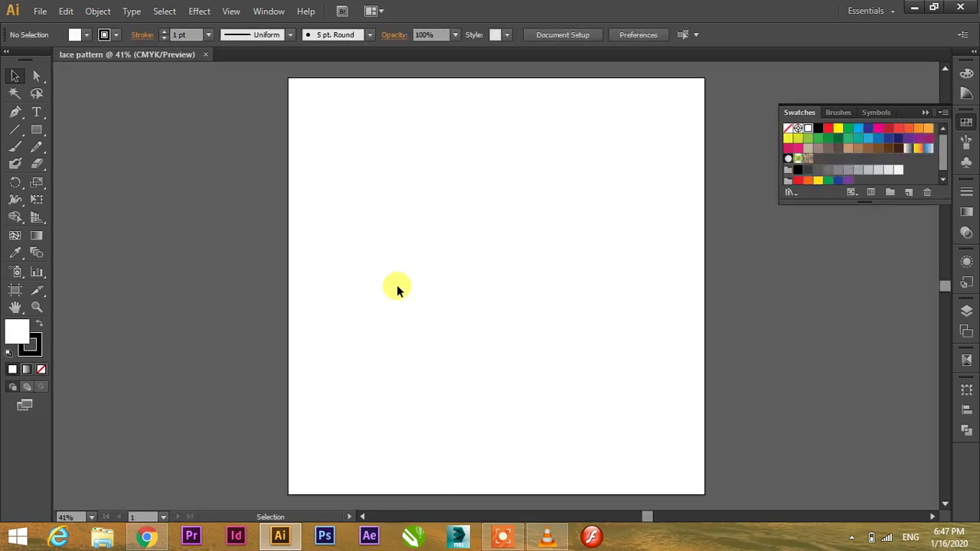
- Hide the swatches and display the document's layers
scroll(384, 286, down, 2)
scroll(386, 284, up, 1)
scroll(387, 285, up, 1)
scroll(386, 286, down, 1)
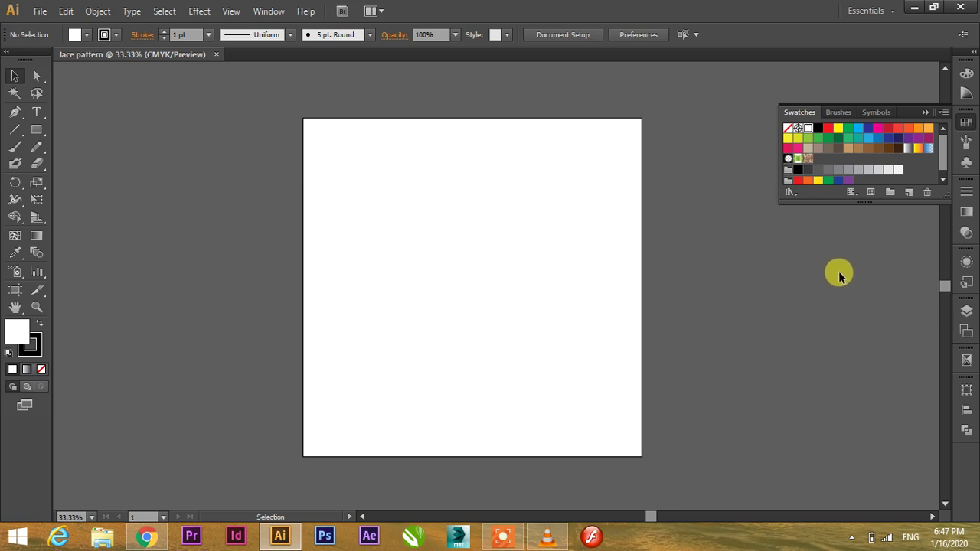
click(925, 113)
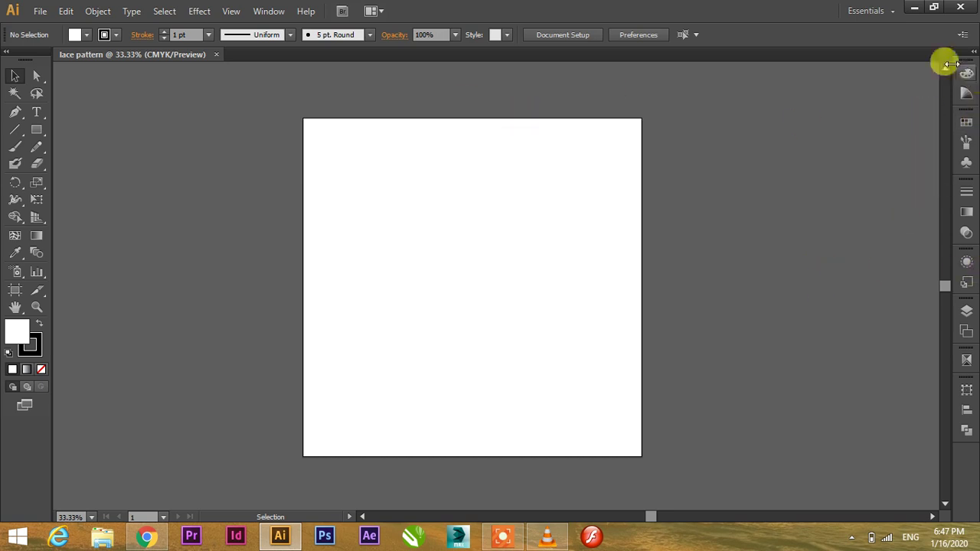
click(967, 312)
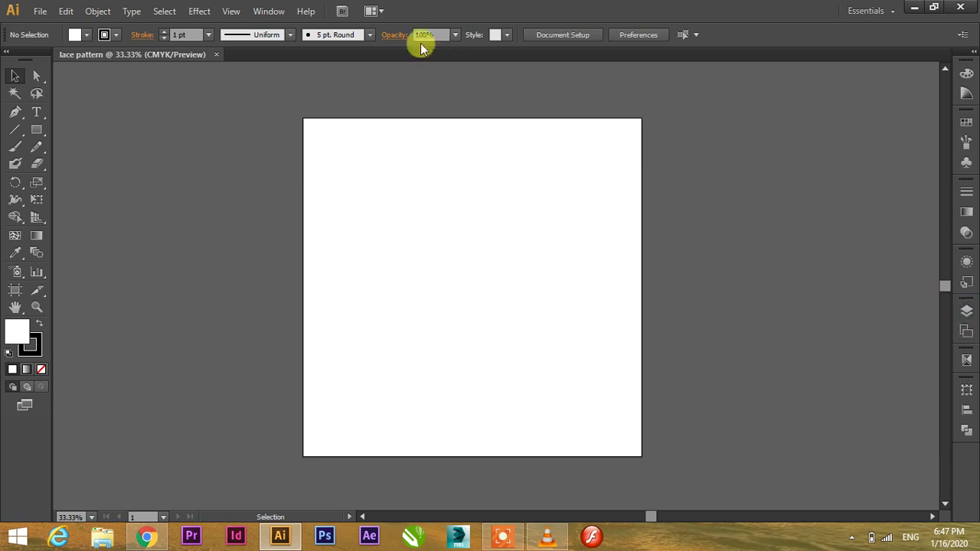
click(269, 11)
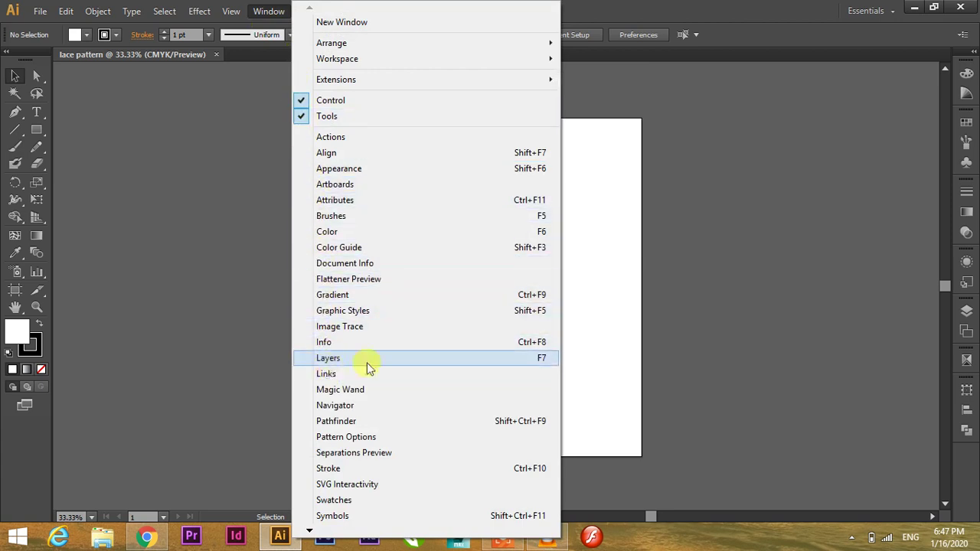
click(544, 359)
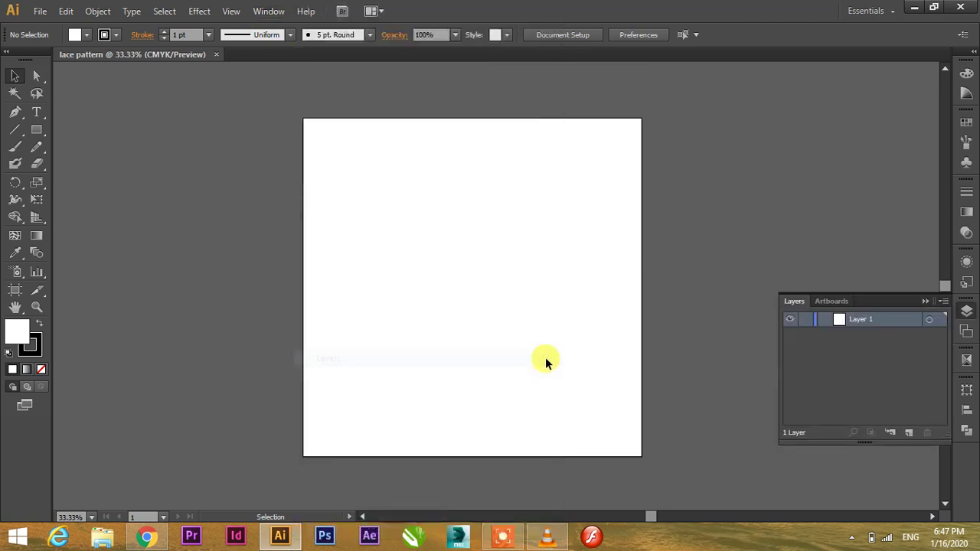
click(924, 300)
click(967, 311)
click(966, 310)
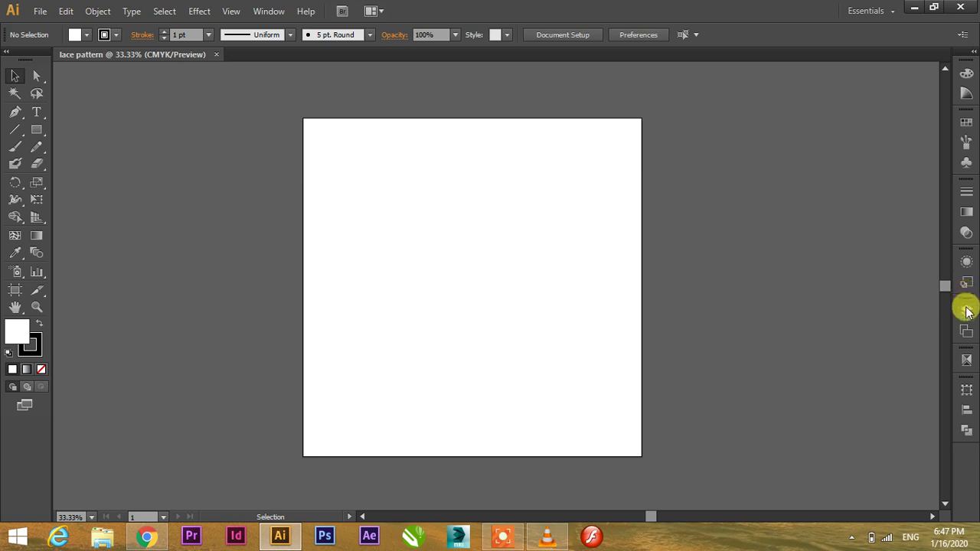
click(966, 309)
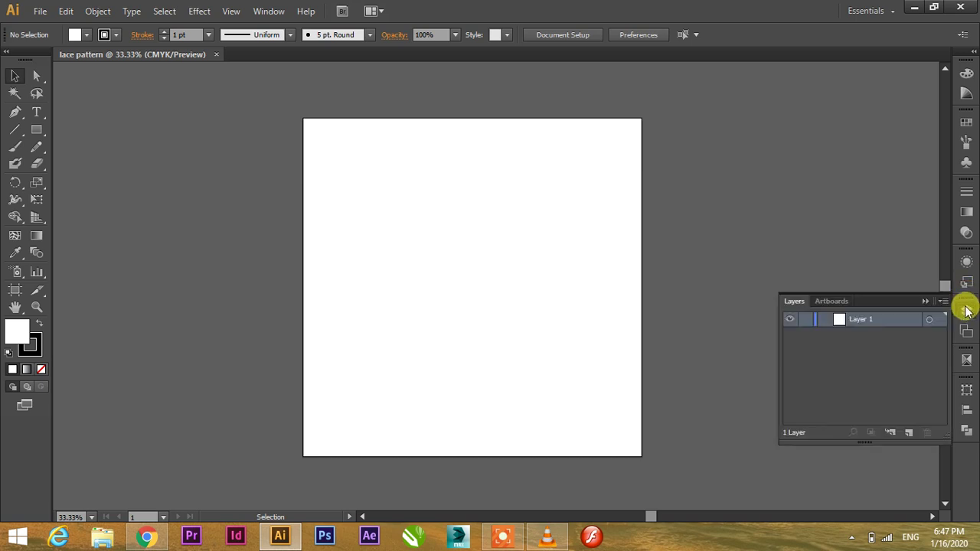
double_click(857, 322)
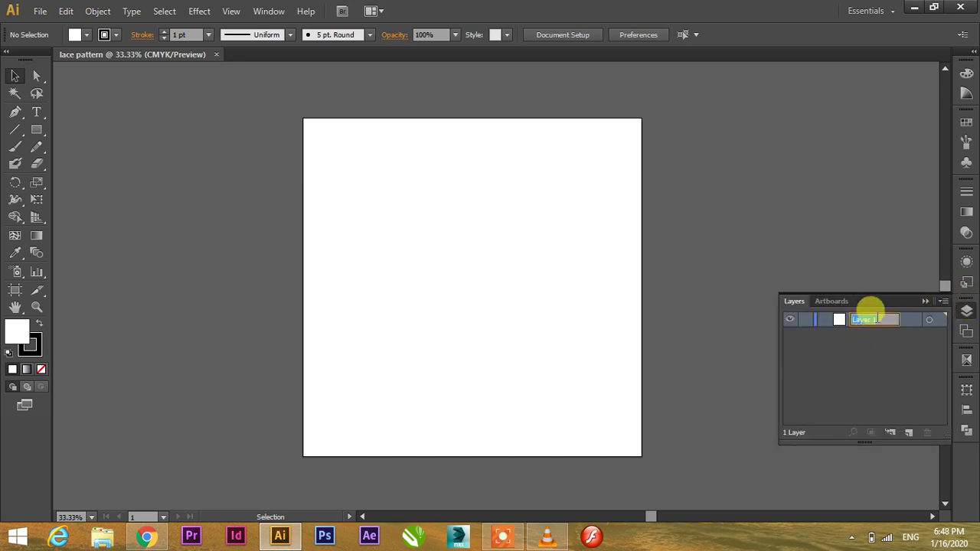
click(842, 334)
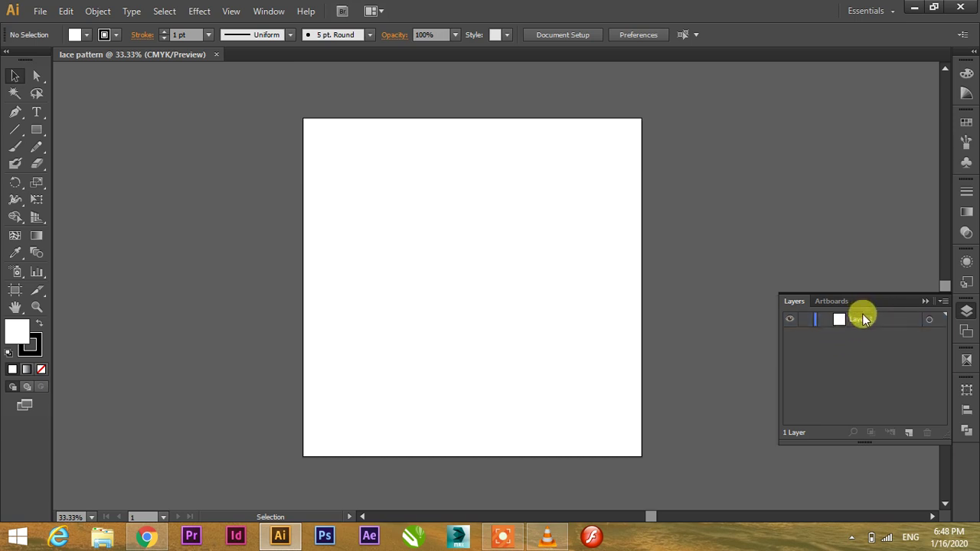
double_click(862, 318)
click(843, 377)
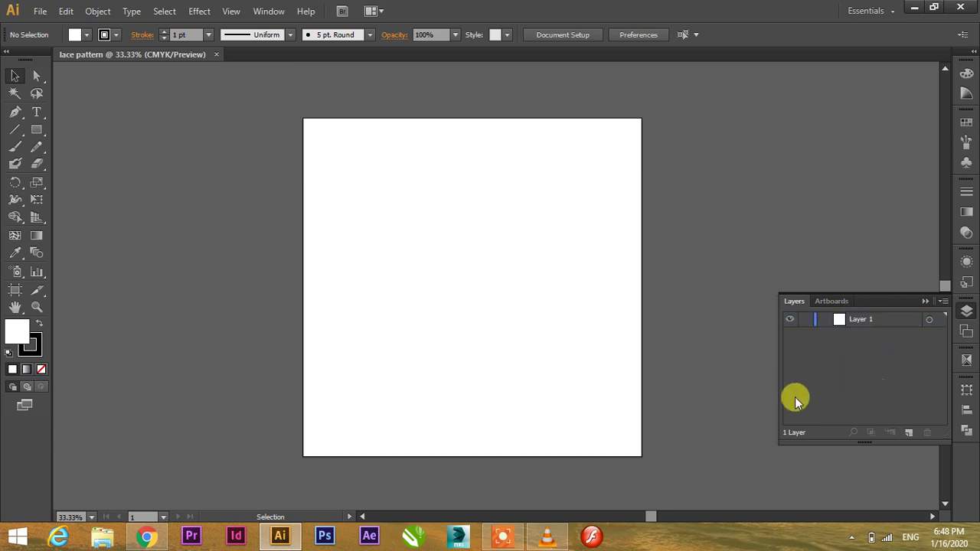
- Draw a vertical line about 500 mm long, spanning the artboard's height left of its centre, with a 6 pt stroke
click(14, 129)
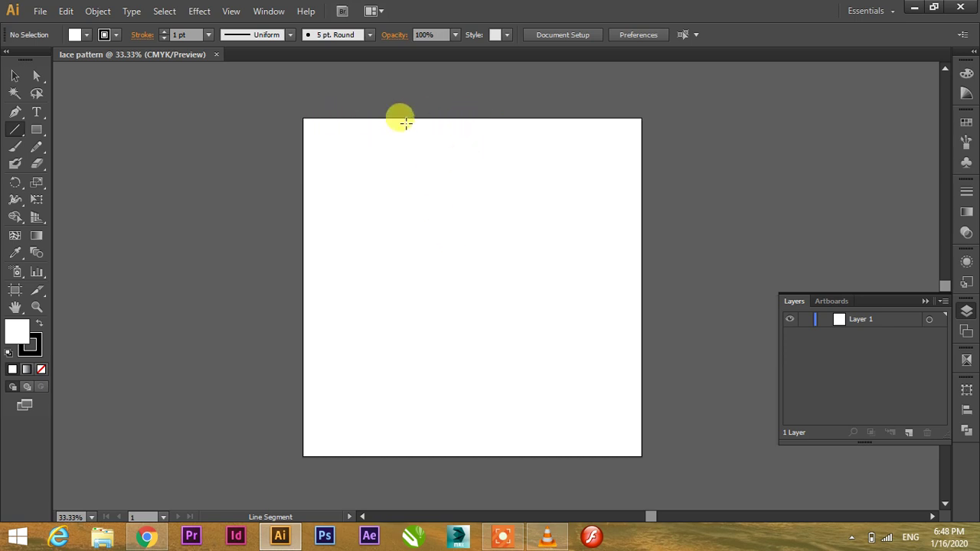
drag(407, 116, 407, 455)
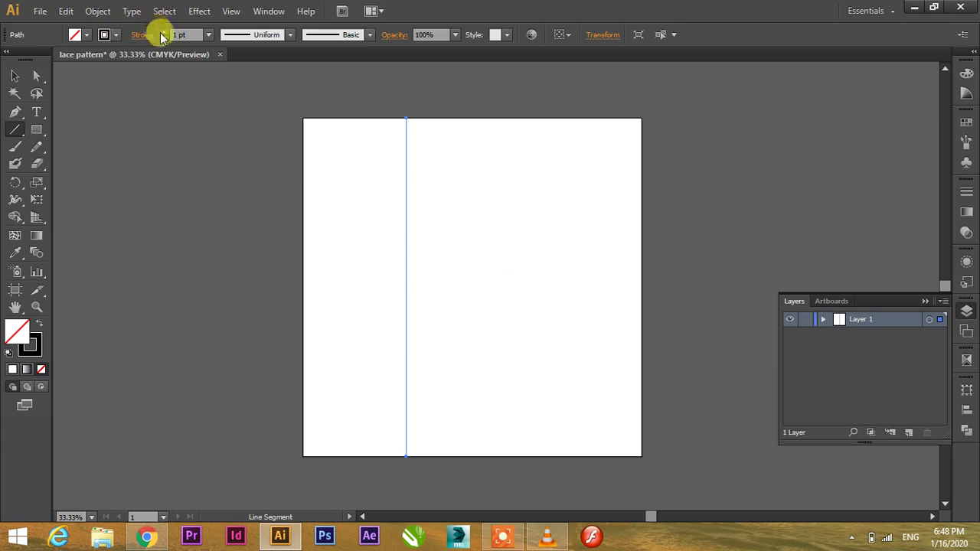
click(164, 31)
click(164, 31)
click(17, 79)
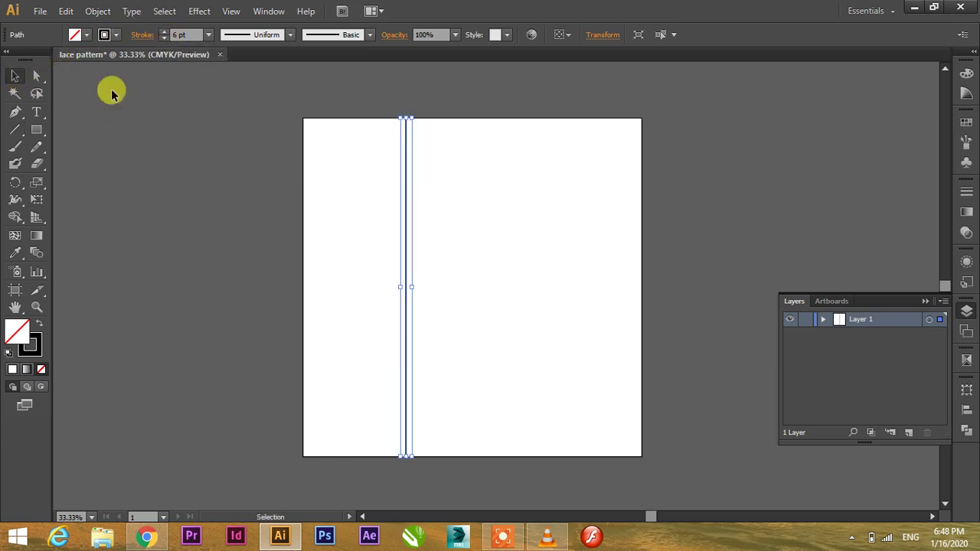
click(111, 89)
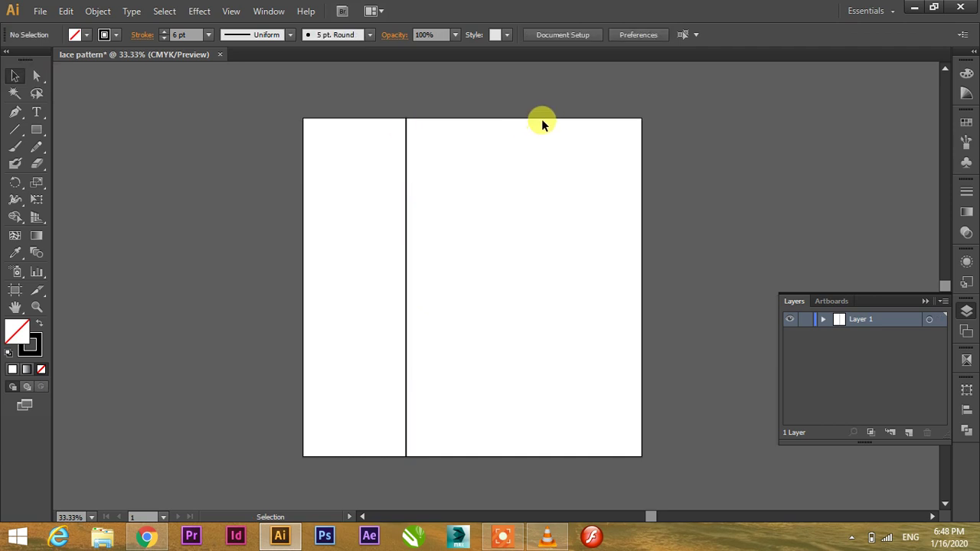
- Place a copy of the vertical line to its right, at about X 213 mm
click(406, 269)
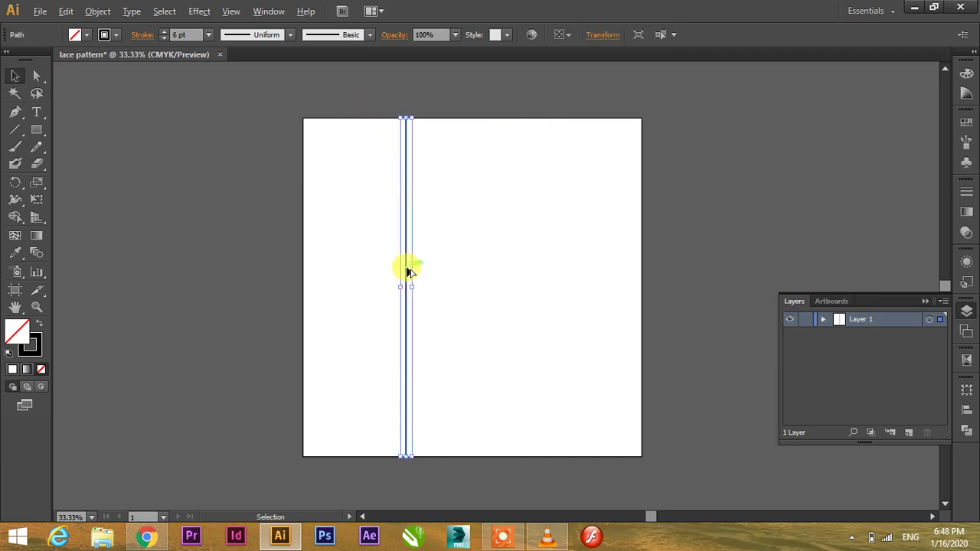
drag(406, 271, 448, 276)
click(527, 212)
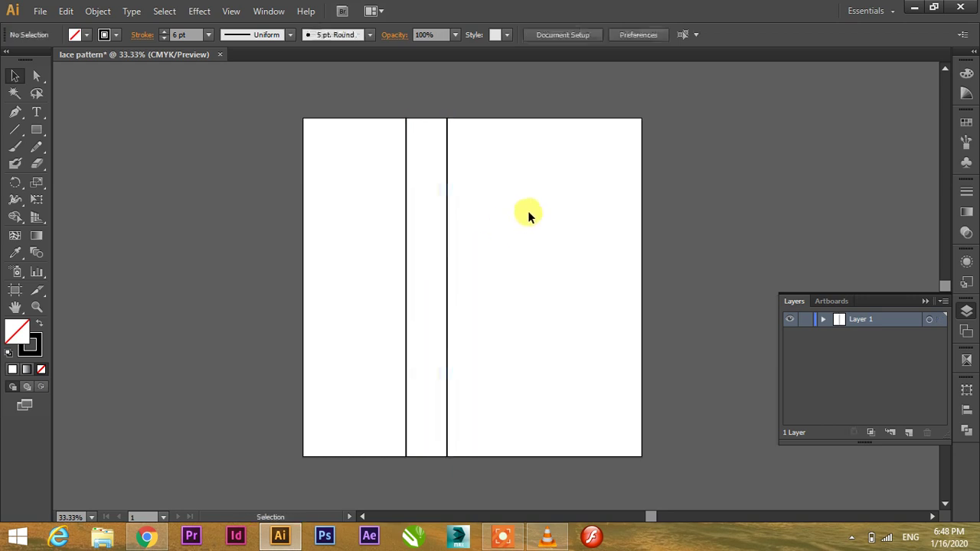
- Rotate the copied line by 90° to make it horizontal
click(448, 268)
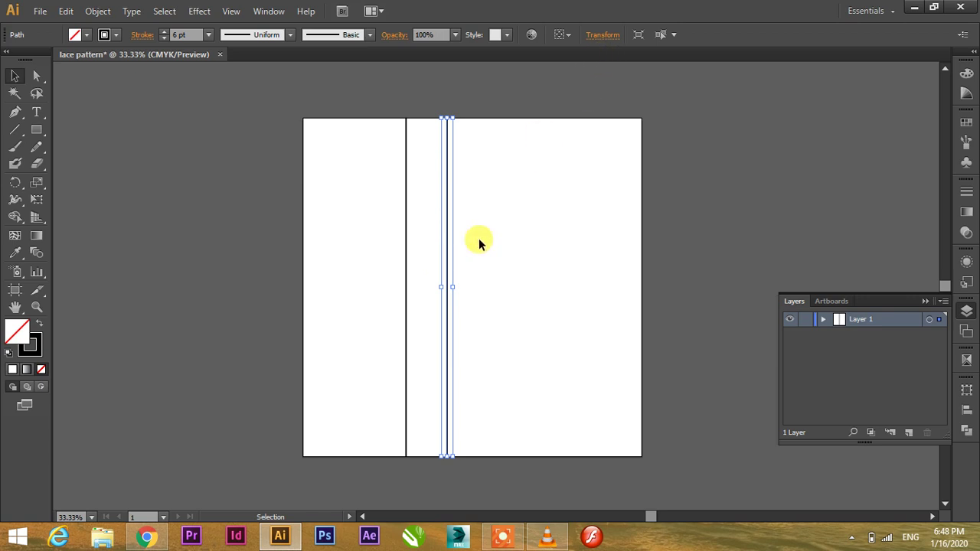
click(594, 34)
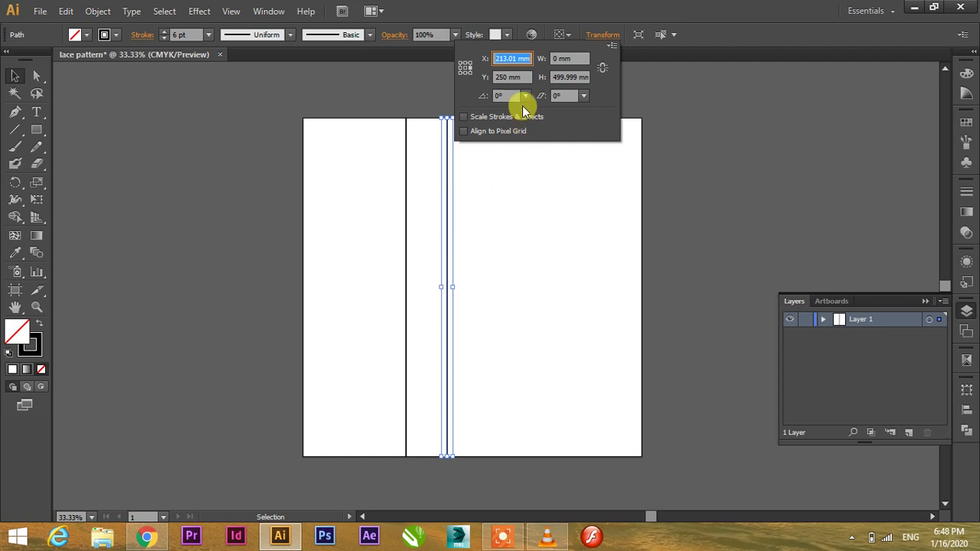
click(499, 95)
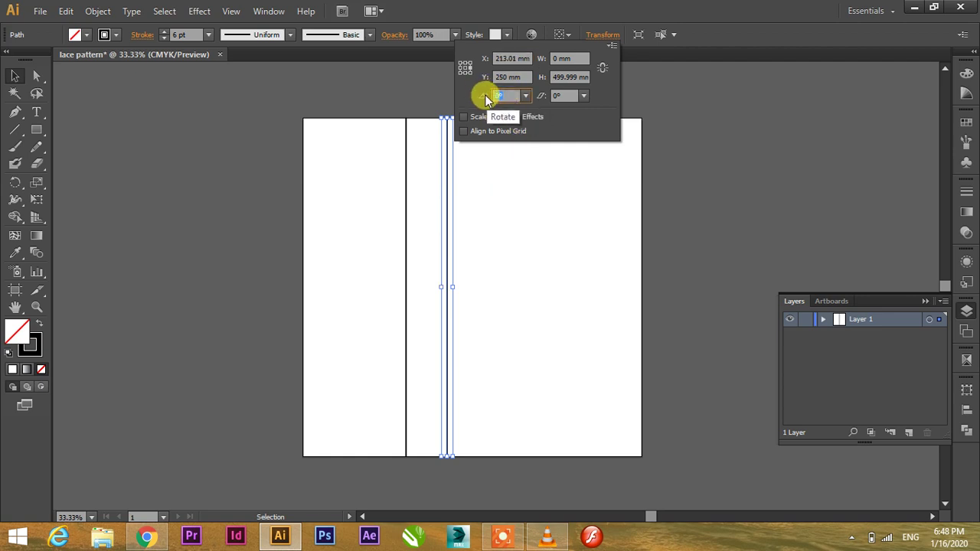
text(90)
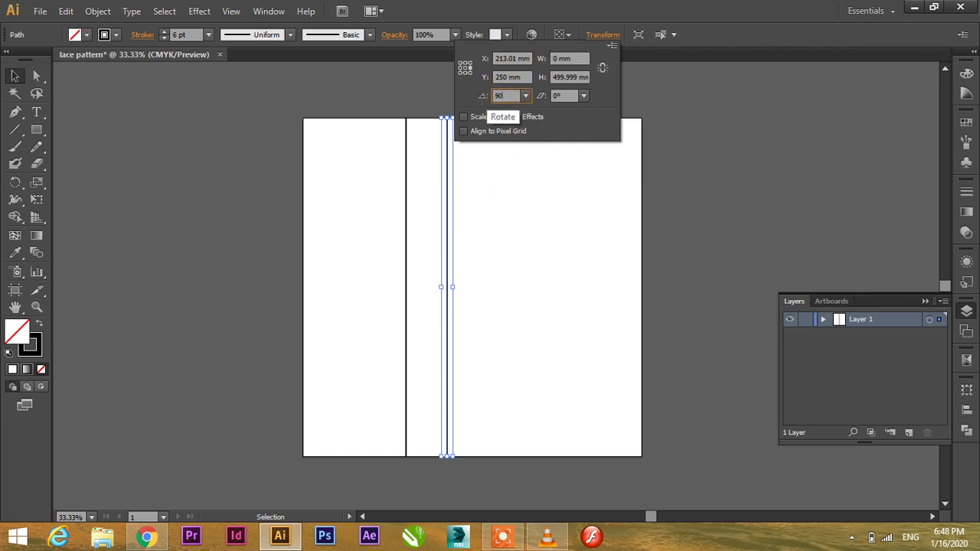
key(Return)
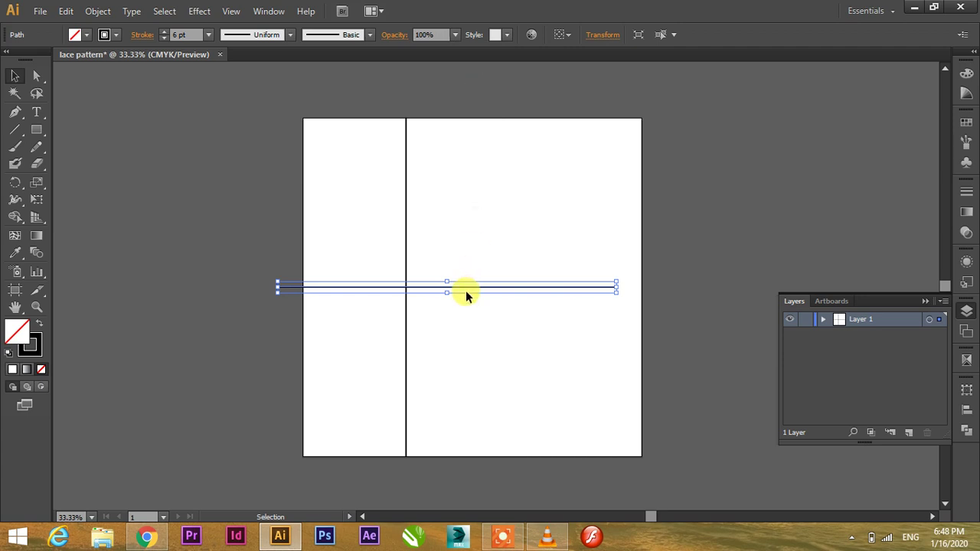
click(242, 119)
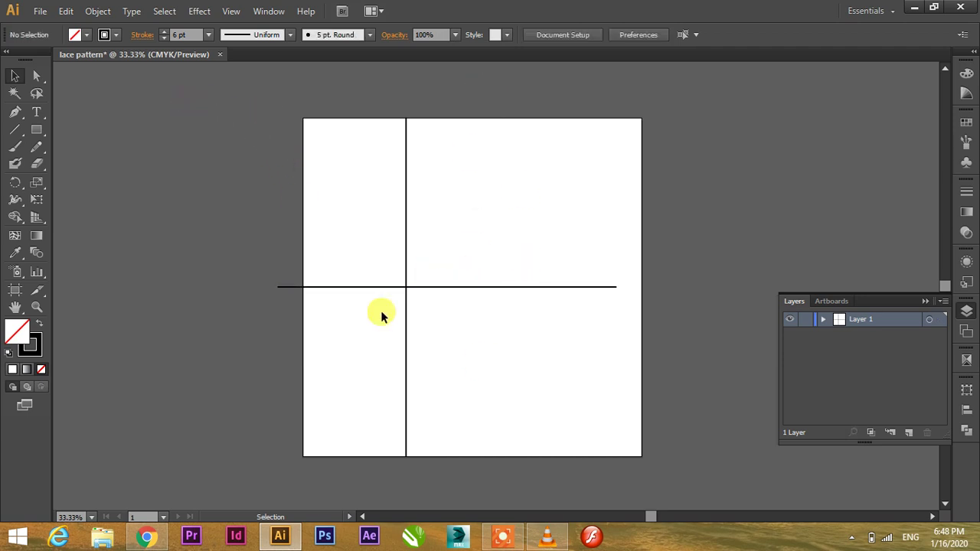
- Centre the vertical and horizontal lines on the artboard, aligning them to the artboard instead of the selection
drag(197, 92, 672, 471)
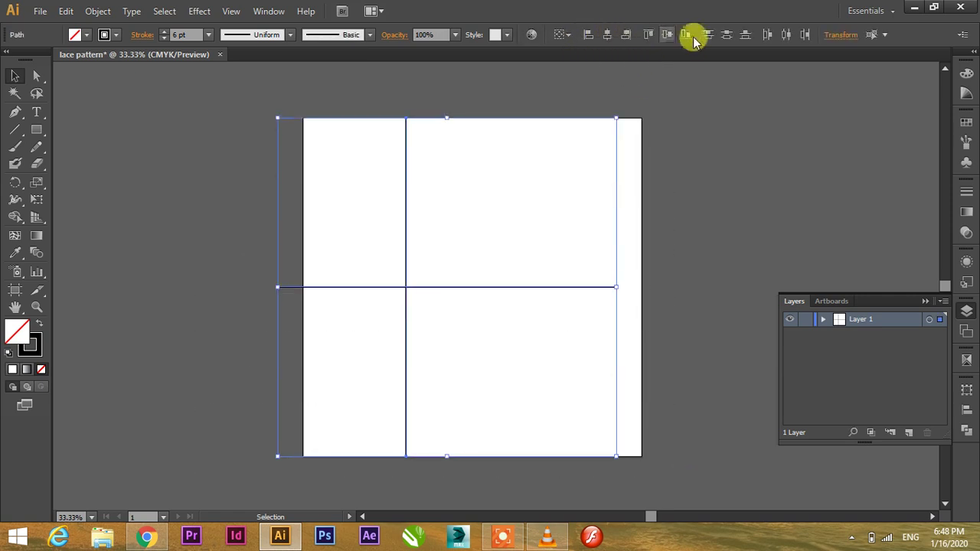
click(561, 36)
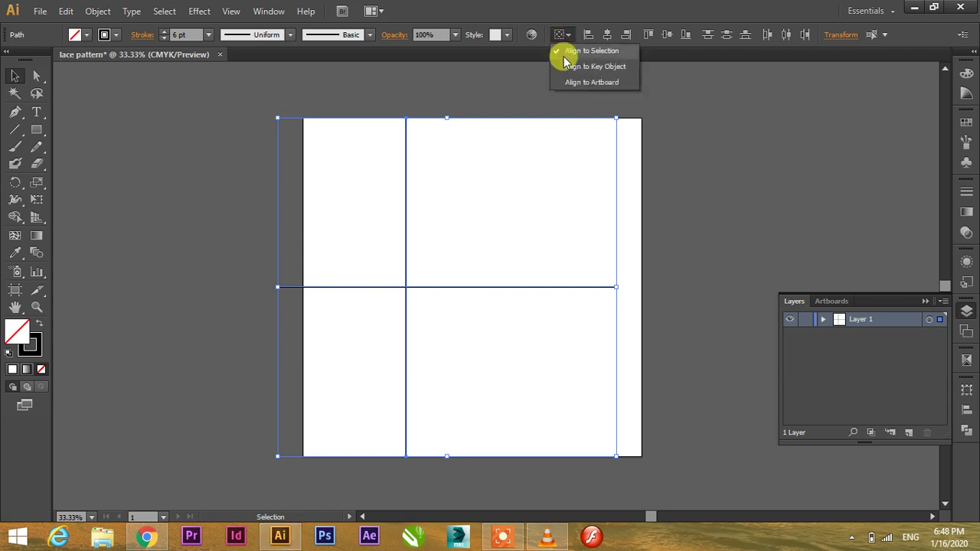
click(583, 83)
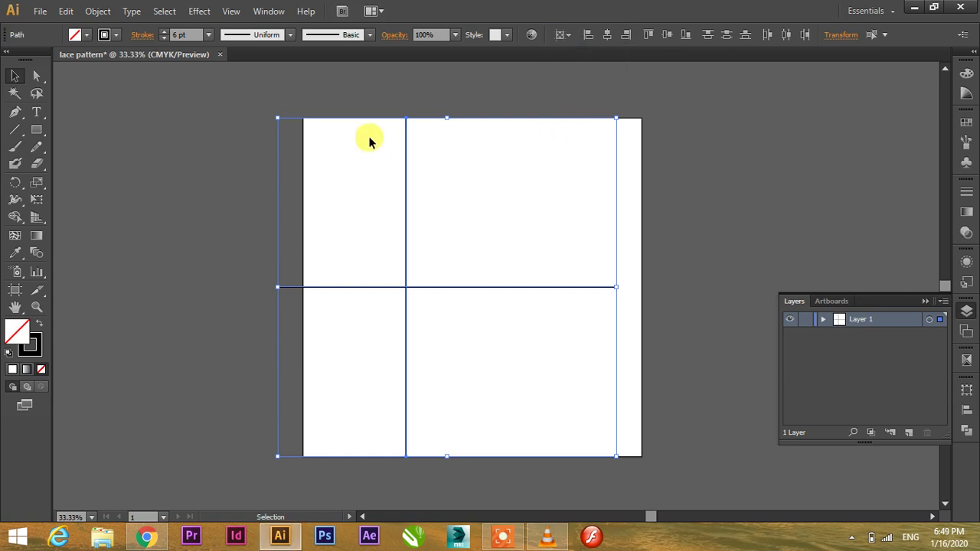
click(608, 38)
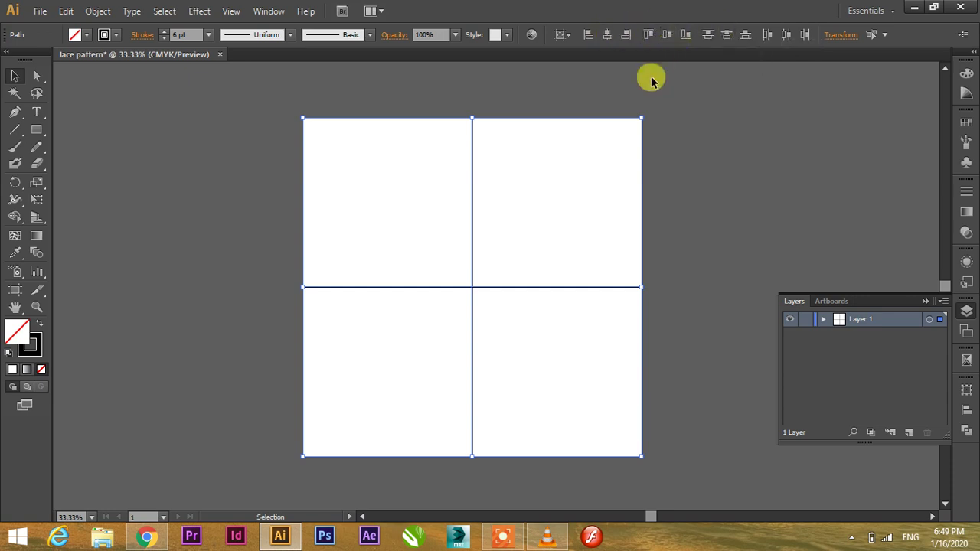
click(678, 161)
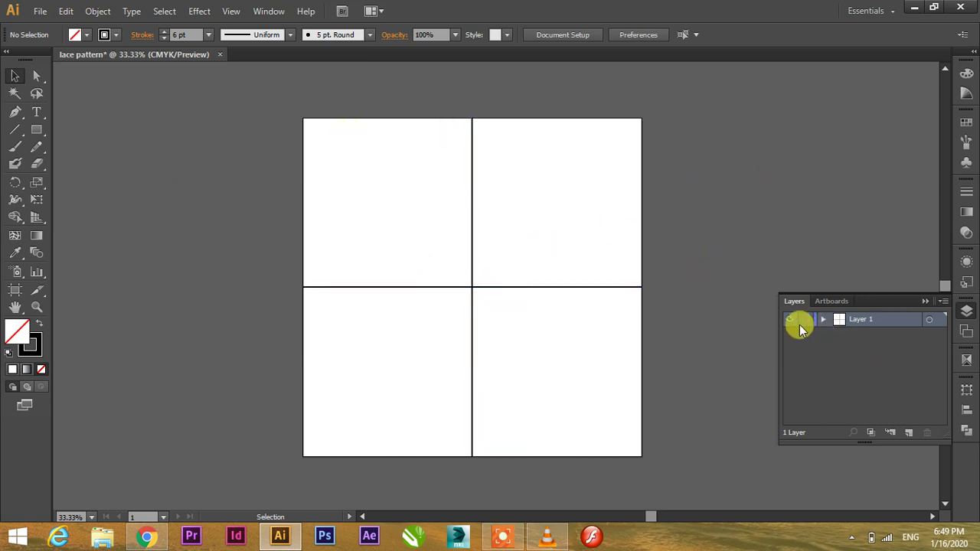
- Duplicate Layer 1 and rename the copy Layer 2
drag(873, 319, 909, 432)
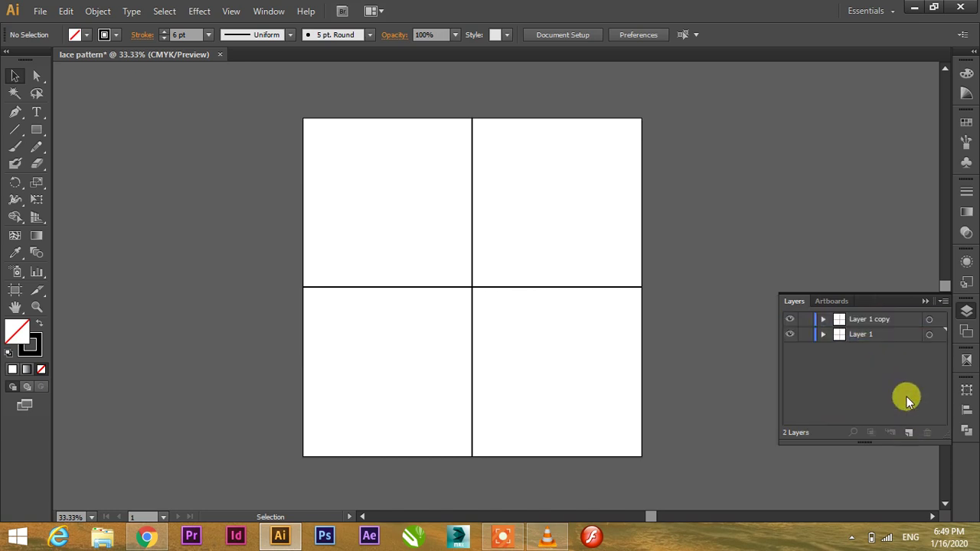
double_click(863, 334)
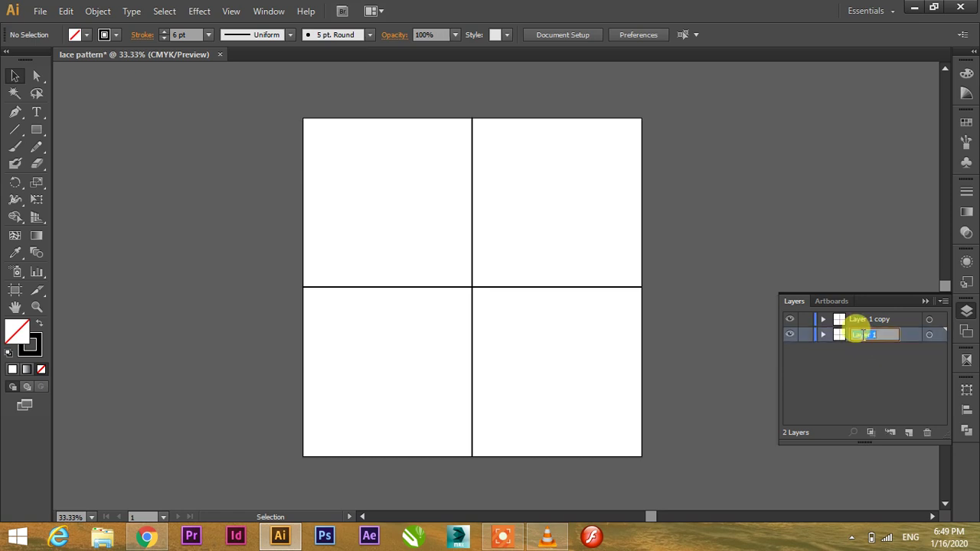
click(853, 367)
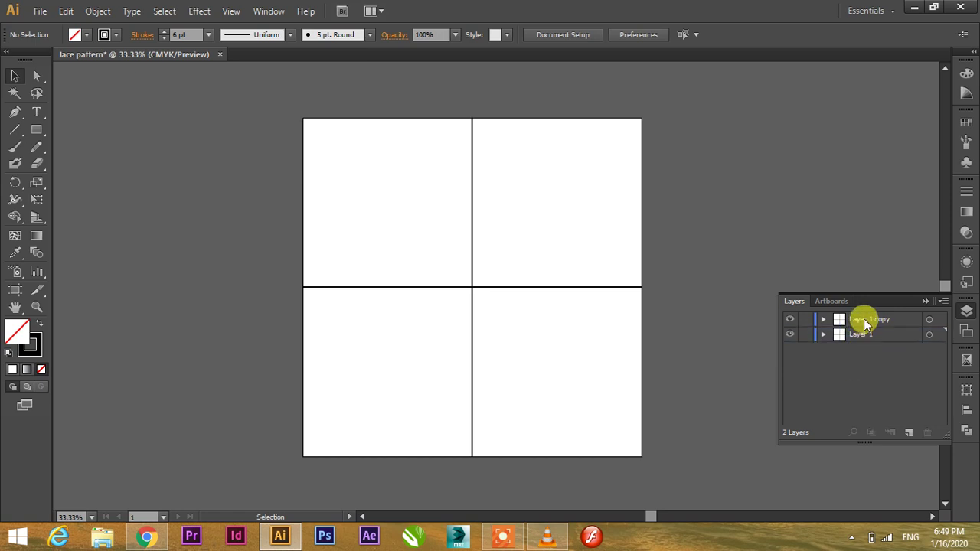
double_click(863, 320)
drag(872, 320, 903, 319)
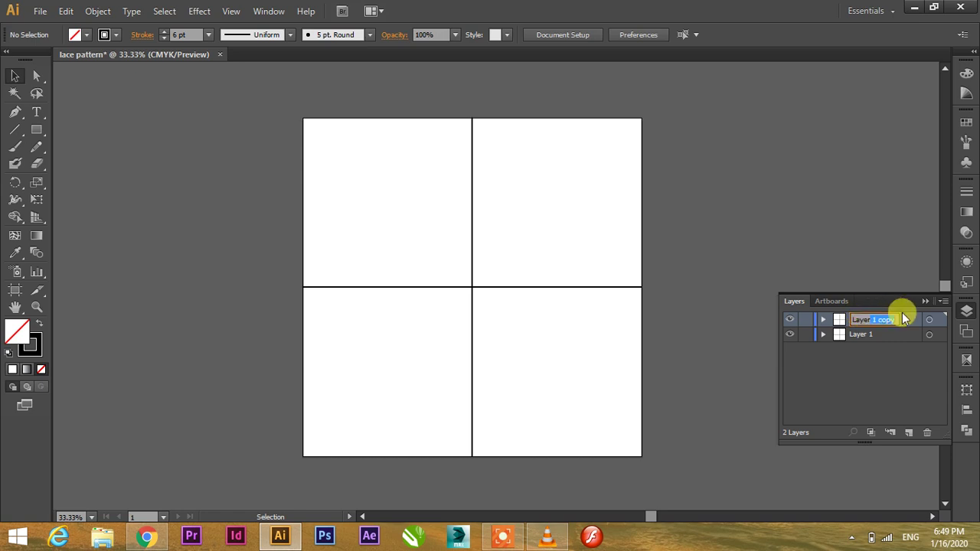
key(BackSpace)
click(878, 375)
click(859, 326)
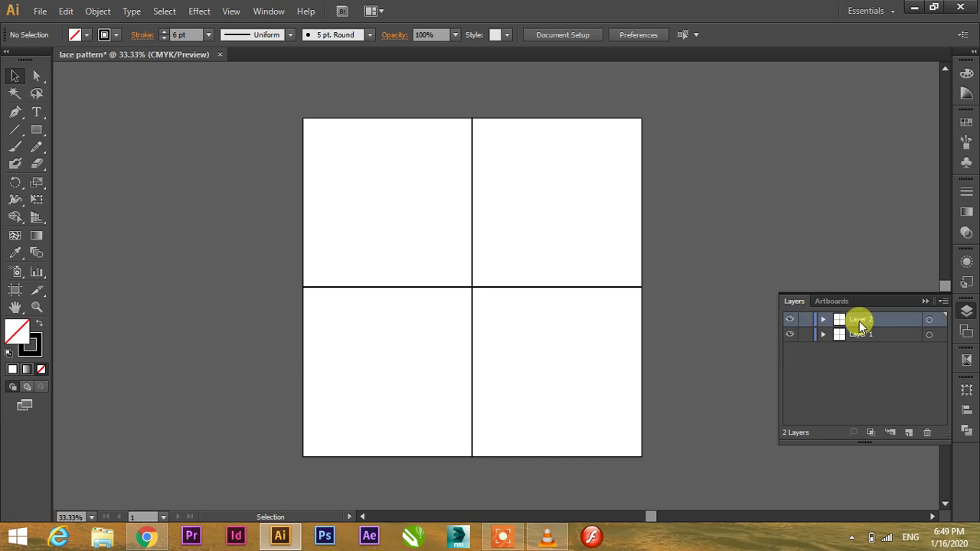
- Try to lower Layer 1's opacity to 20% and then 10% without targeting its artwork
click(859, 337)
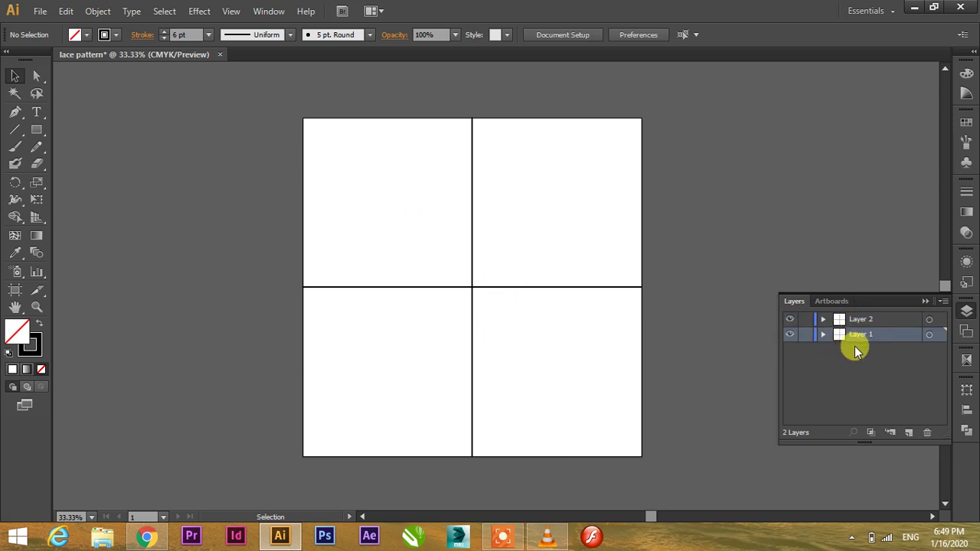
click(453, 35)
click(466, 86)
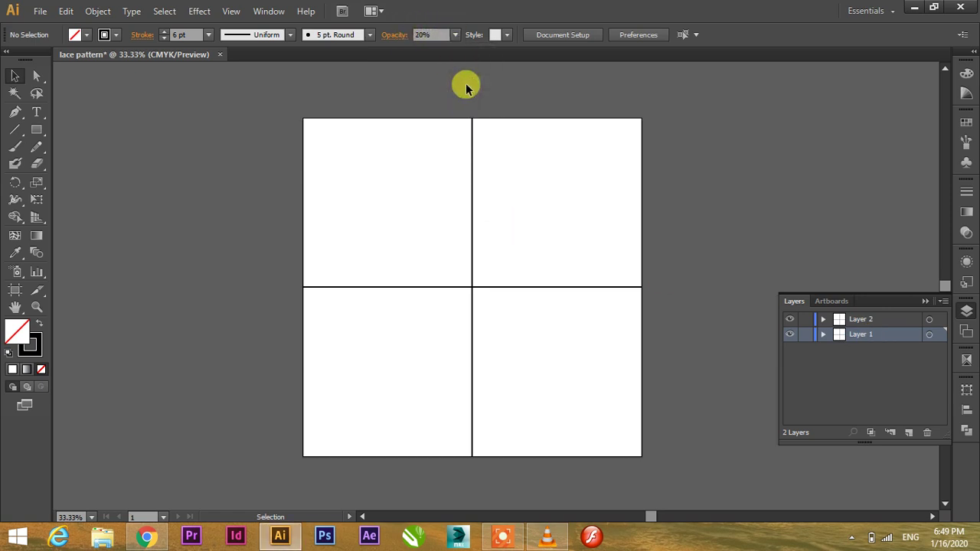
click(455, 35)
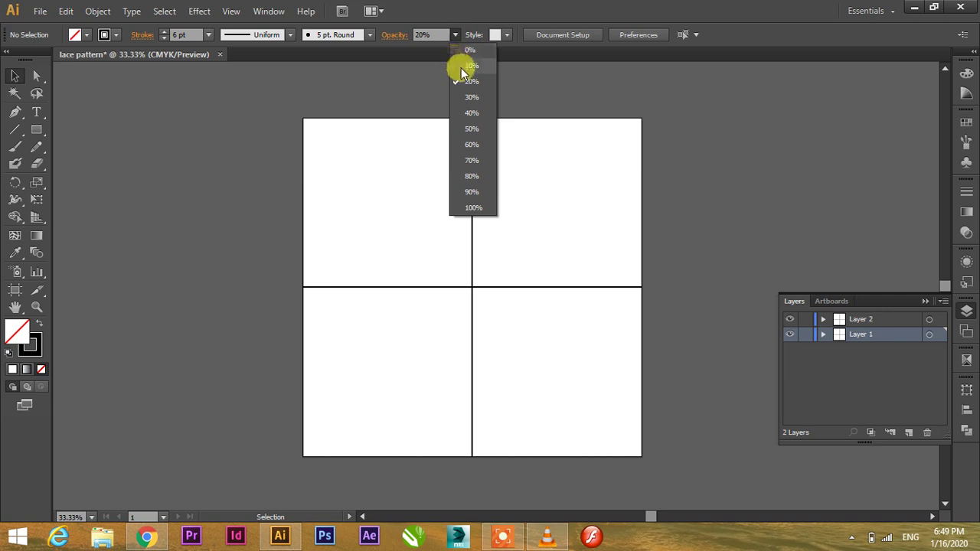
click(461, 71)
- Target all of Layer 1's artwork and set its opacity to 30%
click(929, 334)
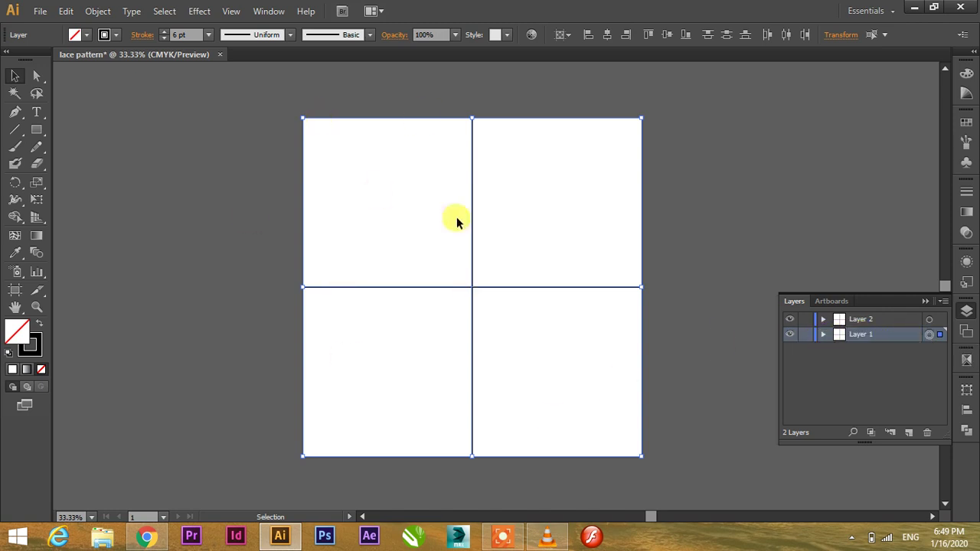
click(930, 334)
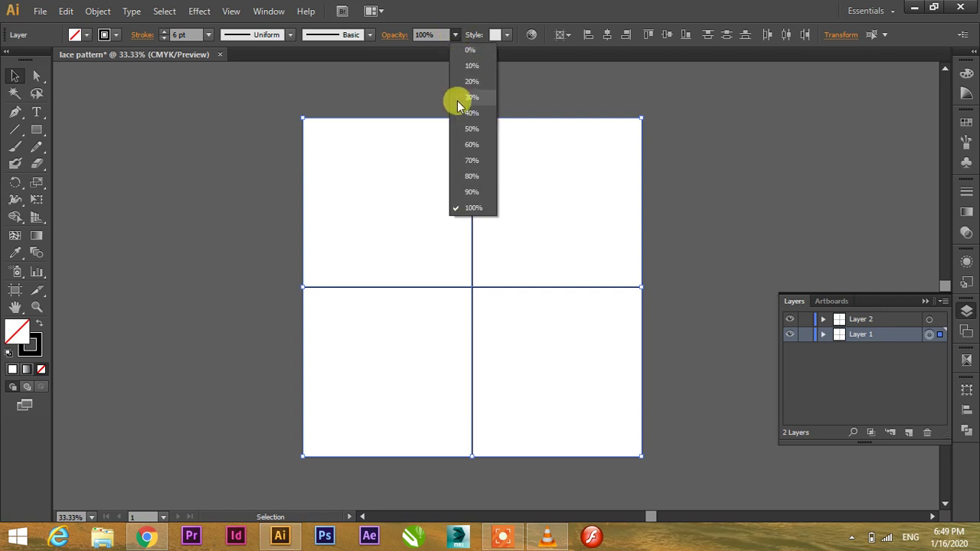
click(457, 98)
click(455, 34)
click(463, 68)
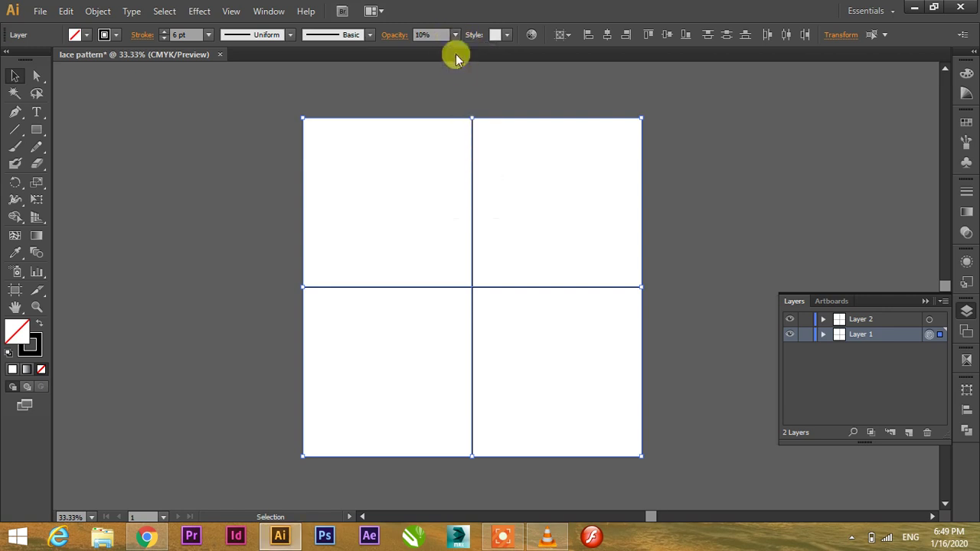
click(455, 35)
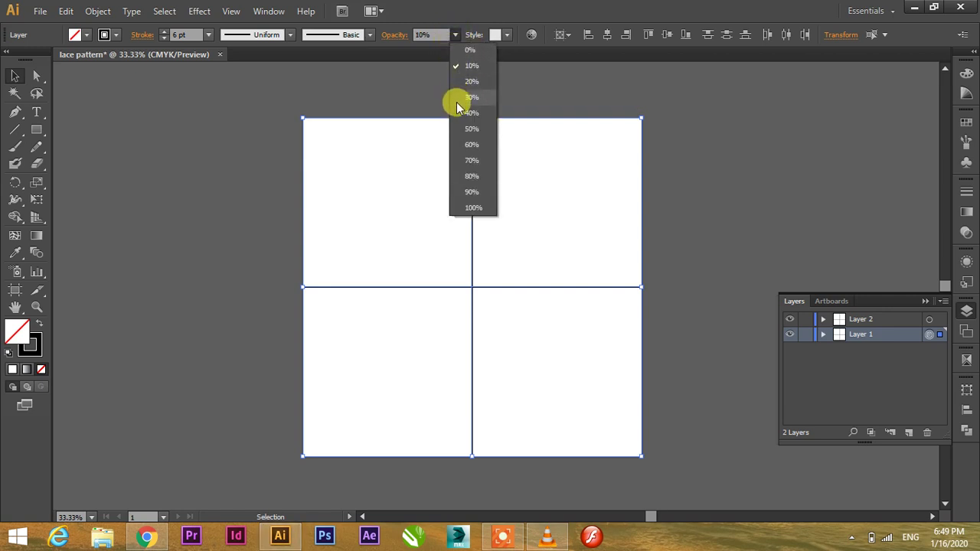
click(456, 101)
click(711, 131)
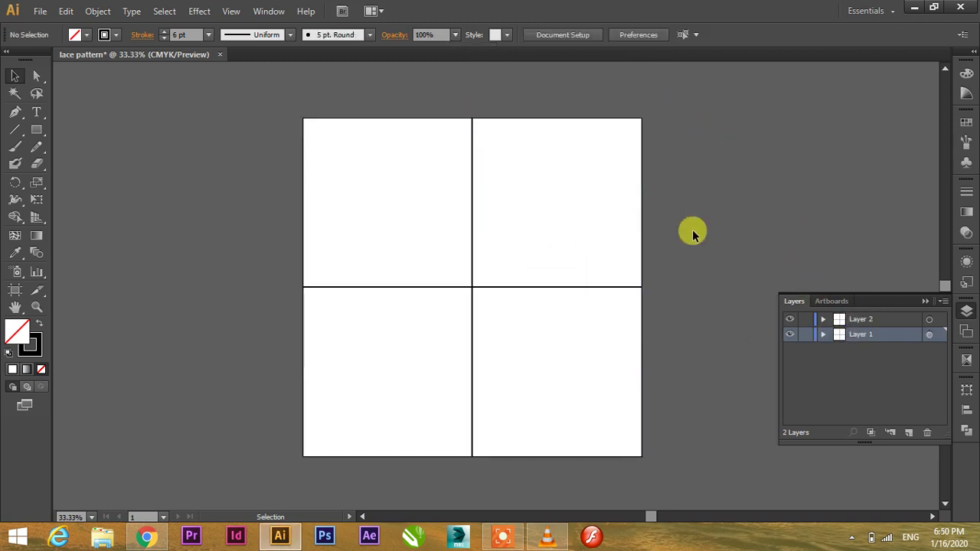
- Toggle Layer 2's visibility to compare its lines with the faded guide lines on Layer 1
click(789, 320)
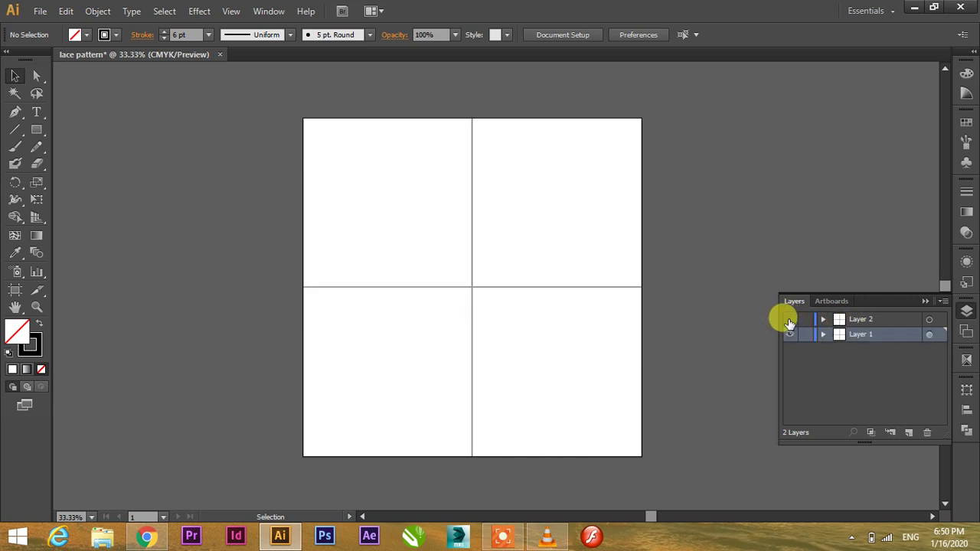
click(790, 320)
click(790, 320)
click(789, 320)
click(789, 320)
click(789, 320)
- Make Layer 2 active and delete its horizontal line, keeping its vertical line
click(866, 321)
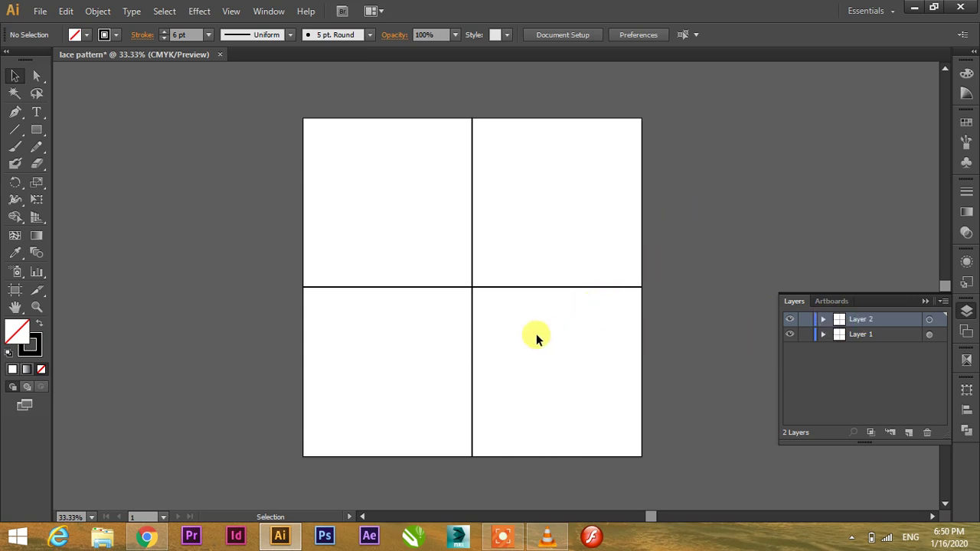
click(539, 287)
click(587, 294)
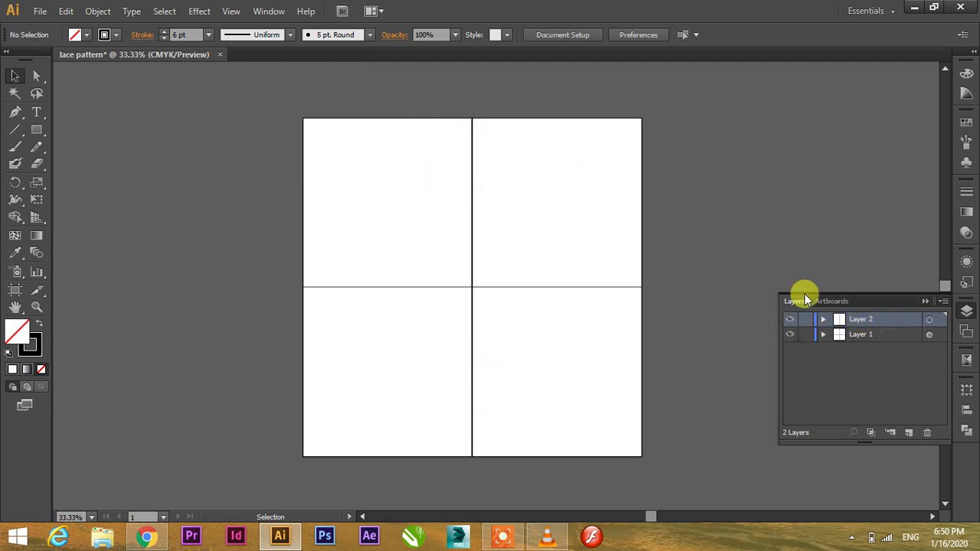
click(472, 263)
click(659, 191)
- Paint a short S-shaped curve branching rightward from the vertical line just above the centre, using the 5 pt. Round brush
click(14, 149)
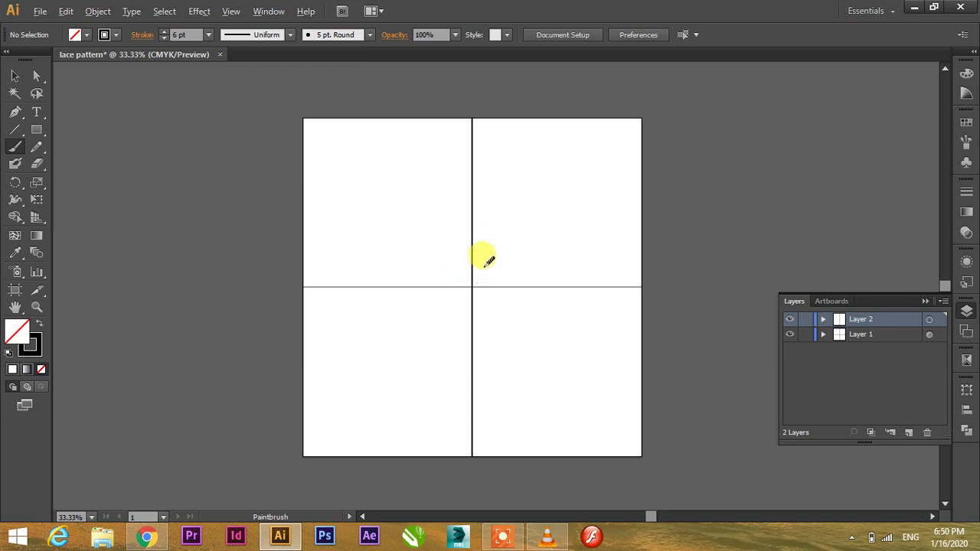
scroll(480, 245, up, 3)
scroll(463, 254, down, 2)
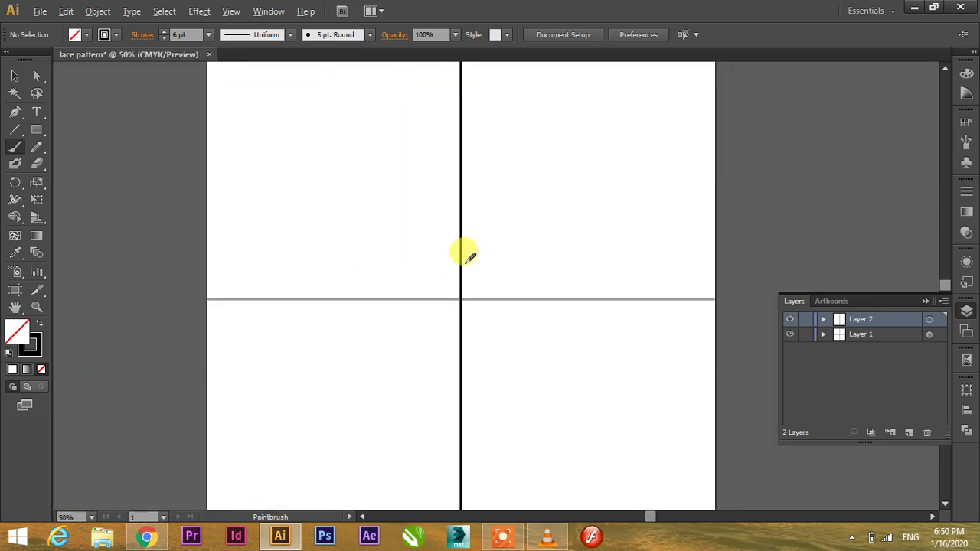
scroll(467, 256, up, 2)
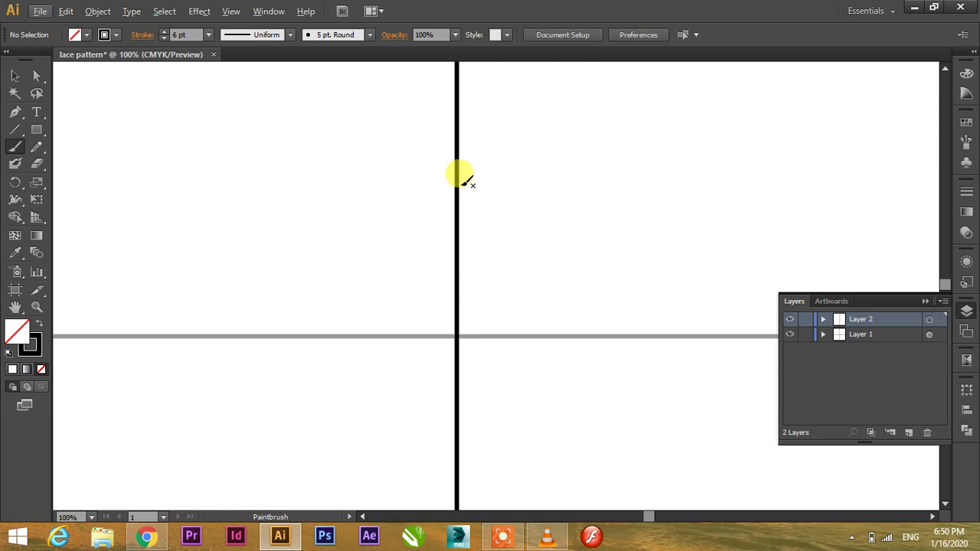
mouse_move(458, 181)
mouse_down()
mouse_move(495, 229)
mouse_move(498, 280)
mouse_up()
click(15, 77)
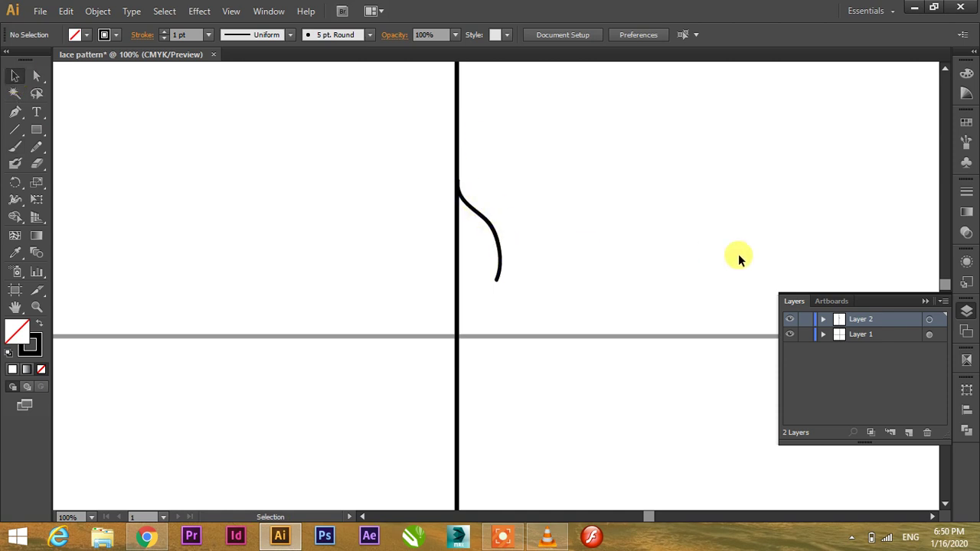
- Target all of Layer 2's artwork and start a previewed Transform effect on it with 1 copy and Reflect X
scroll(490, 219, down, 2)
scroll(490, 218, up, 1)
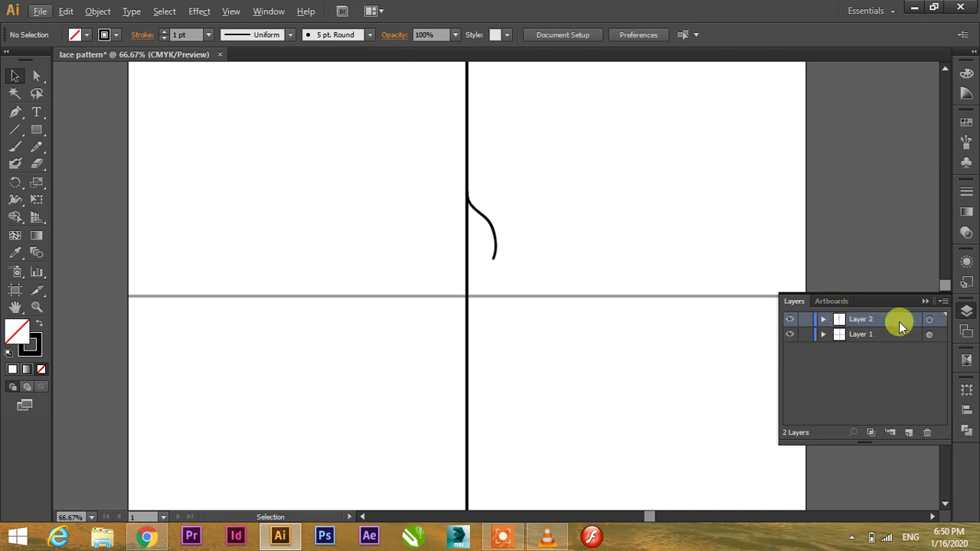
click(928, 321)
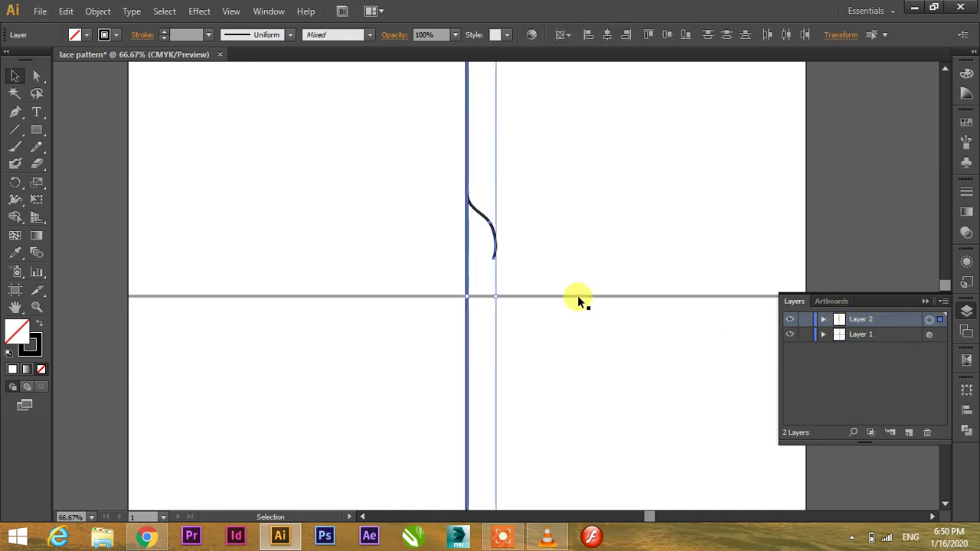
alt+scroll(510, 241, down, 1)
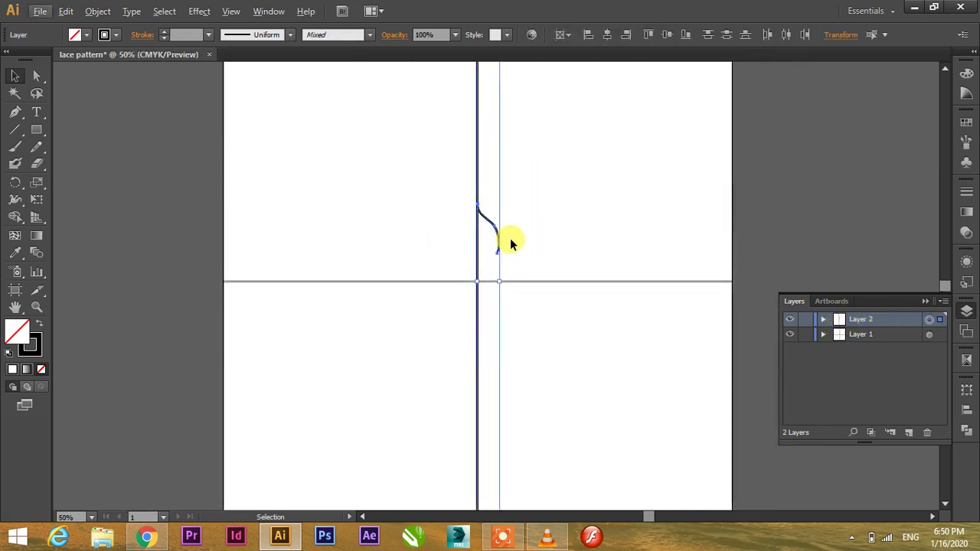
scroll(509, 241, up, 1)
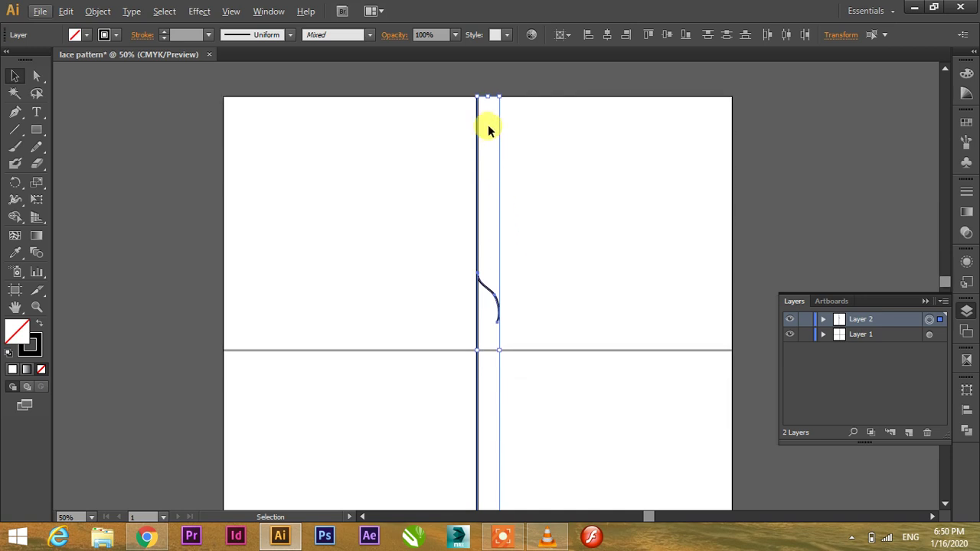
alt+scroll(455, 148, down, 1)
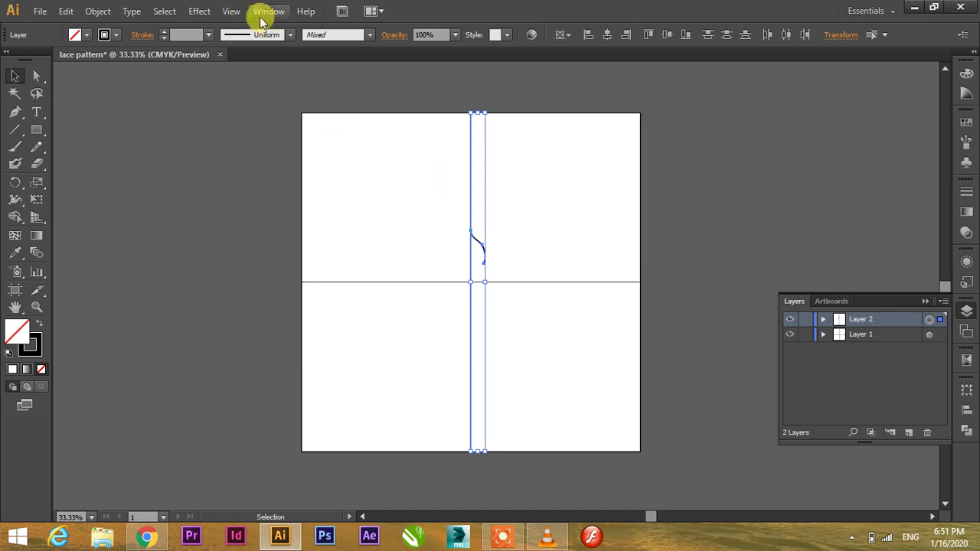
click(203, 10)
mouse_move(228, 128)
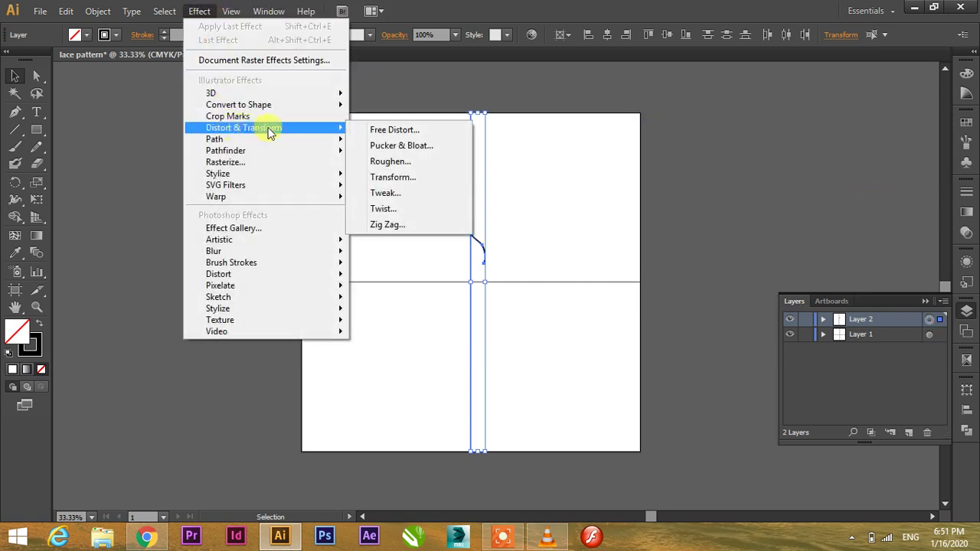
click(428, 177)
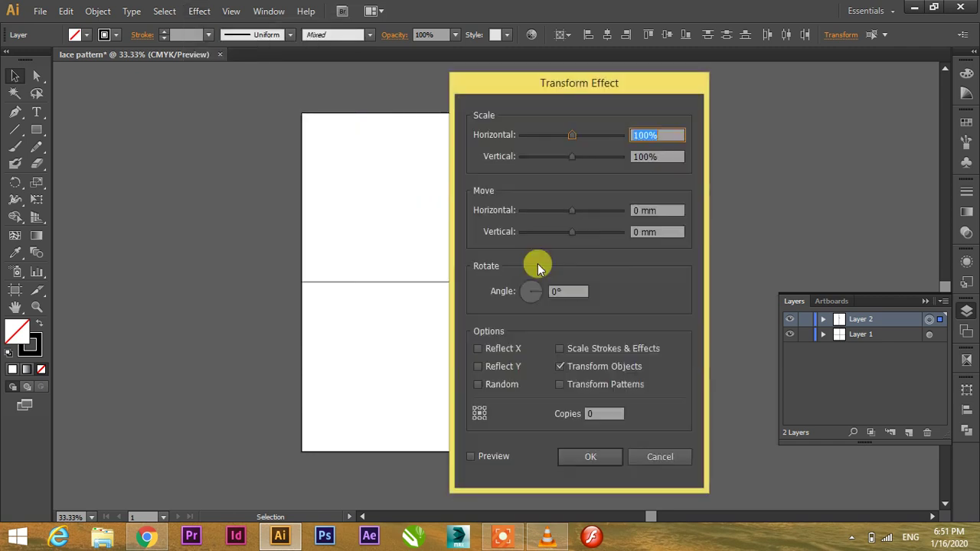
drag(585, 88, 736, 96)
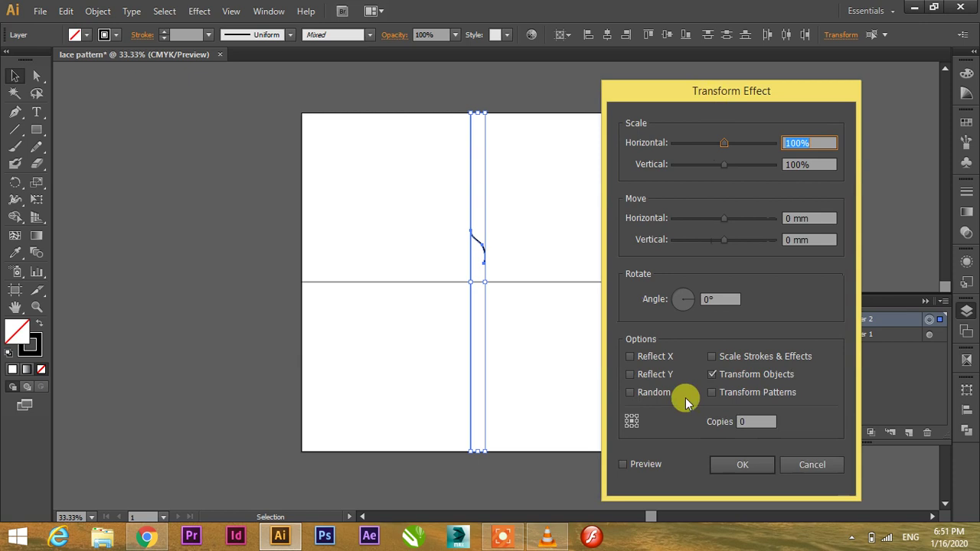
click(624, 465)
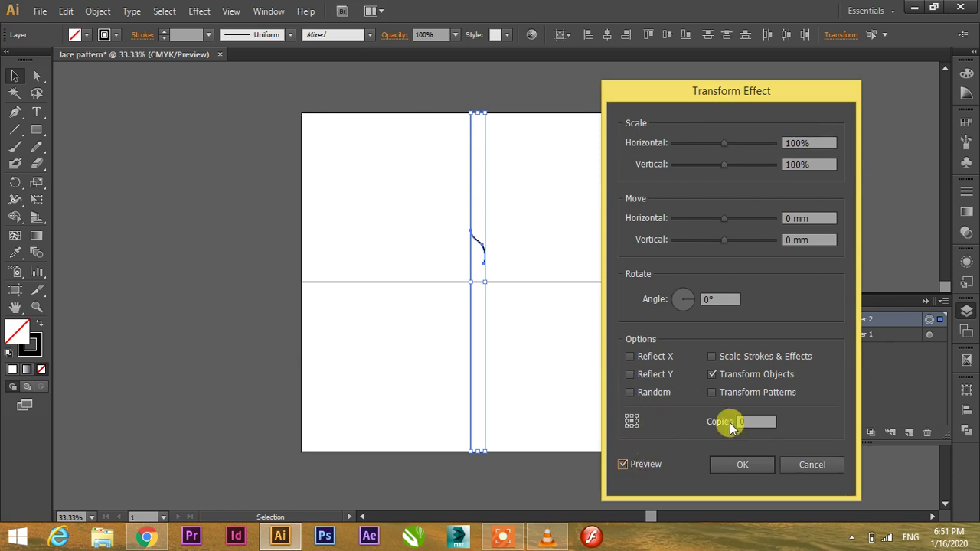
drag(763, 427, 738, 430)
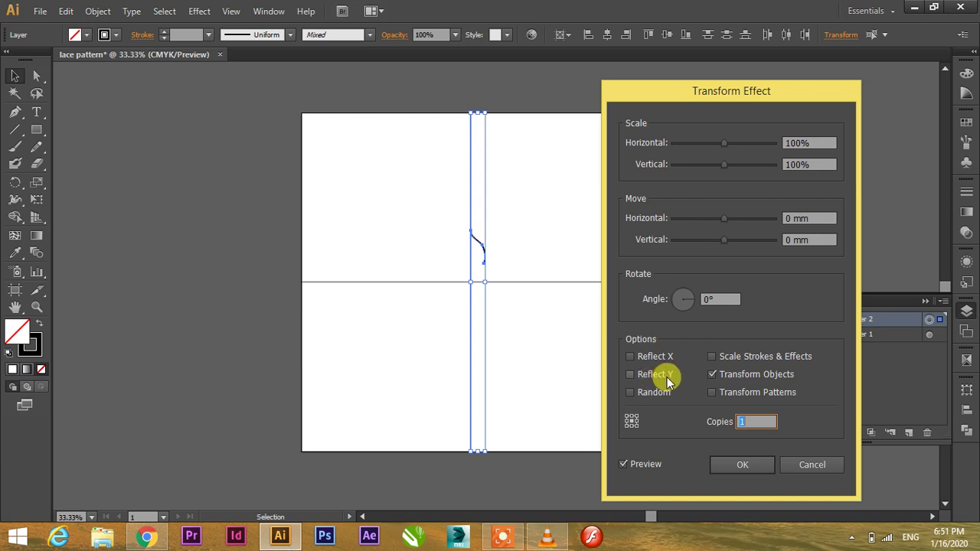
click(629, 356)
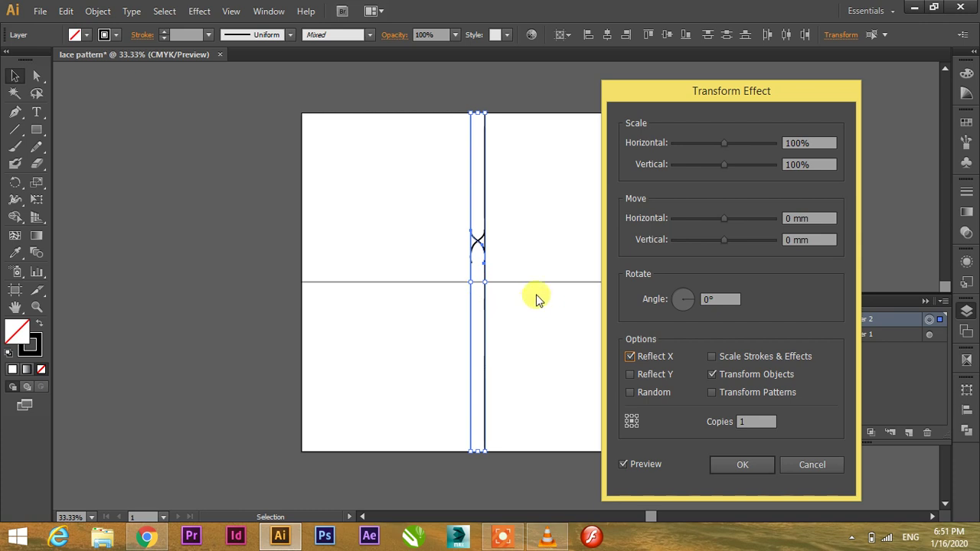
- Set the effect's horizontal move to -21 mm so the copy mirrors across the vertical line, and apply it
drag(682, 94, 764, 85)
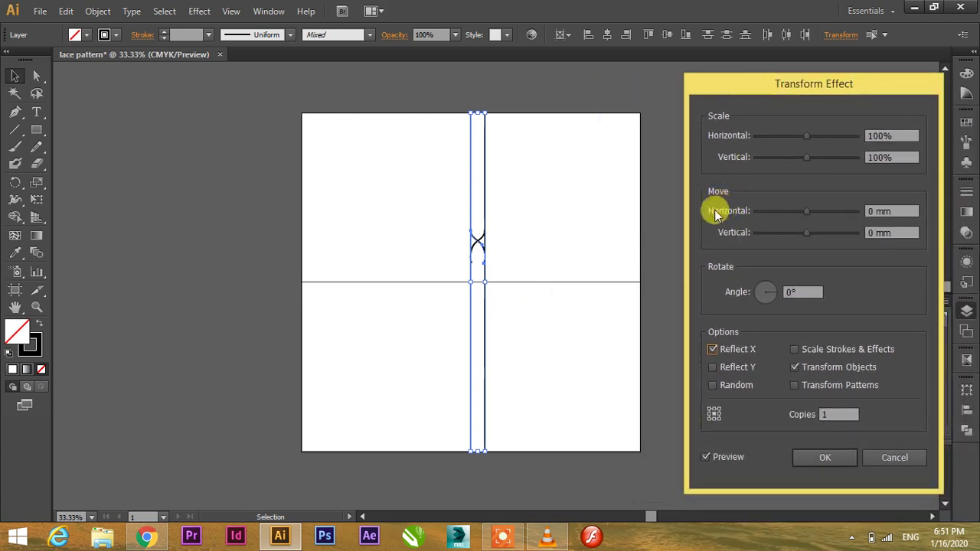
click(907, 210)
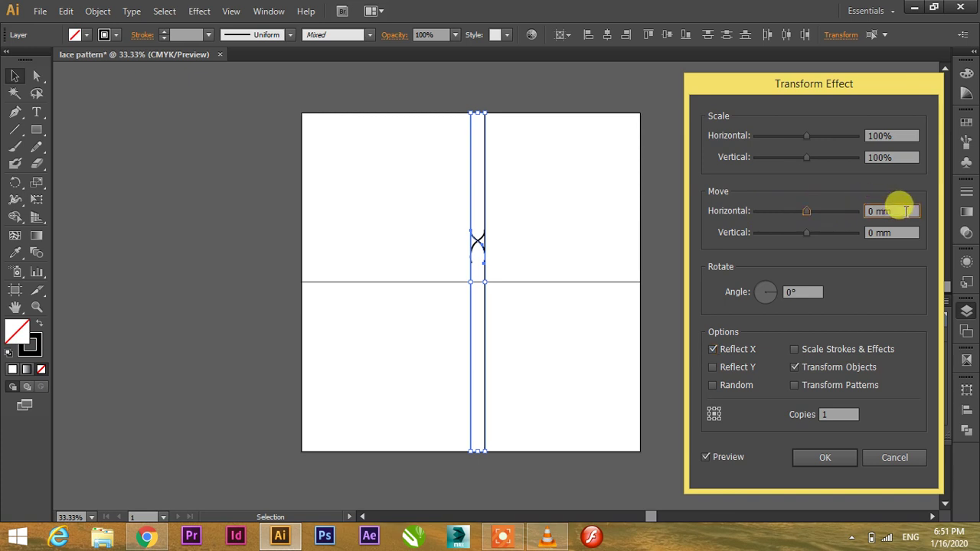
key(Down)
key(Down)
key(Down)
key(Down)
key(Down)
key(Down)
key(Down)
key(Down)
key(Down)
key(Down)
key(Down)
key(Down)
key(Down)
key(Down)
key(Down)
key(Down)
key(Down)
key(Down)
key(Down)
key(Down)
key(Down)
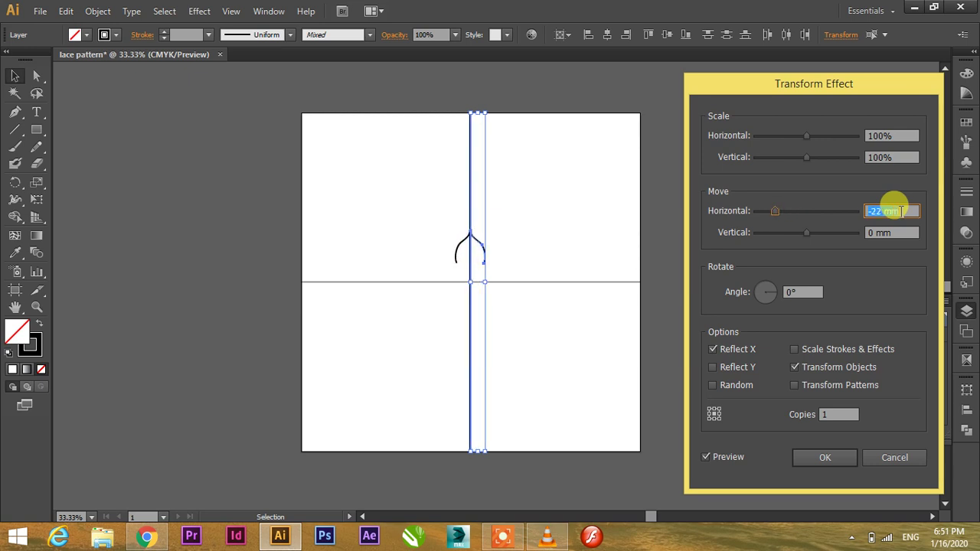
click(823, 458)
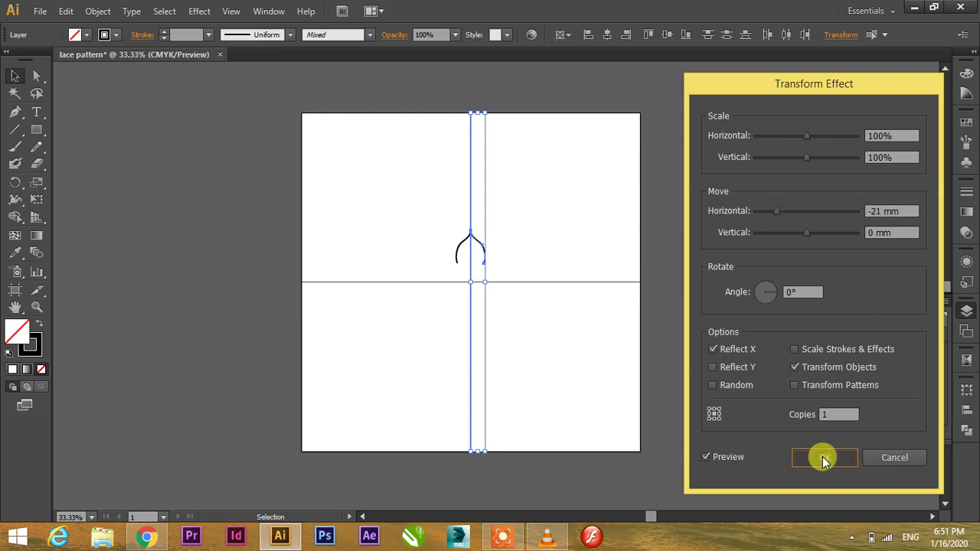
- Add a second instance of the Transform effect to Layer 2 and preview it
scroll(490, 260, up, 1)
scroll(489, 261, down, 1)
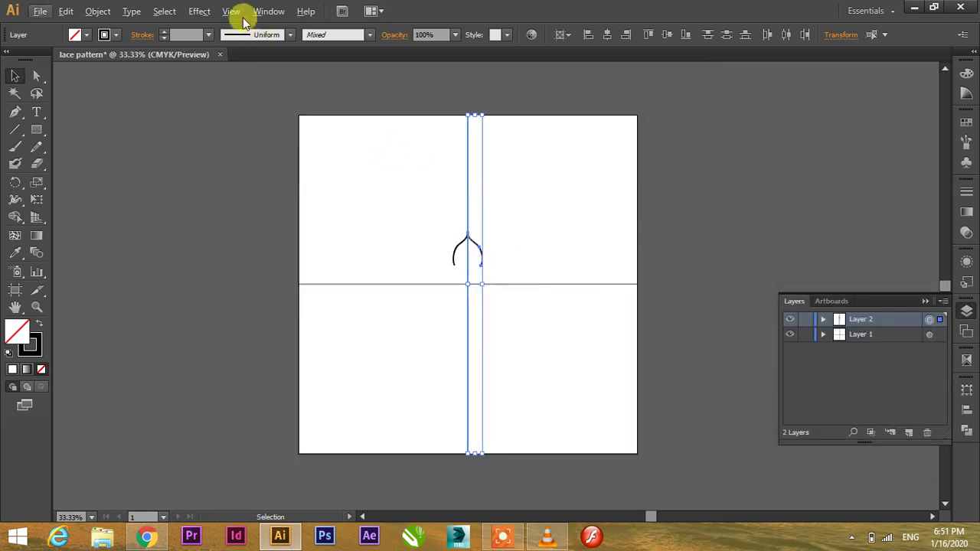
click(201, 11)
mouse_move(221, 127)
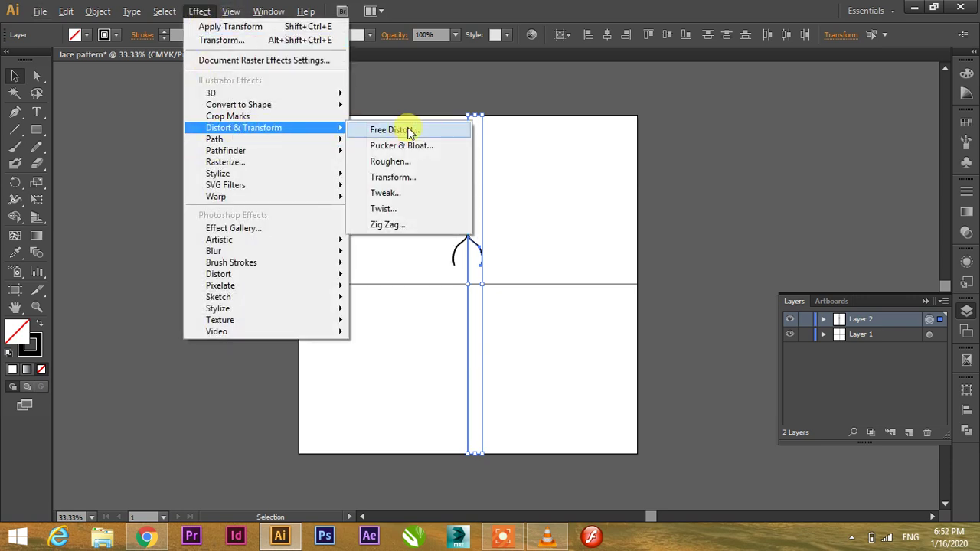
click(394, 179)
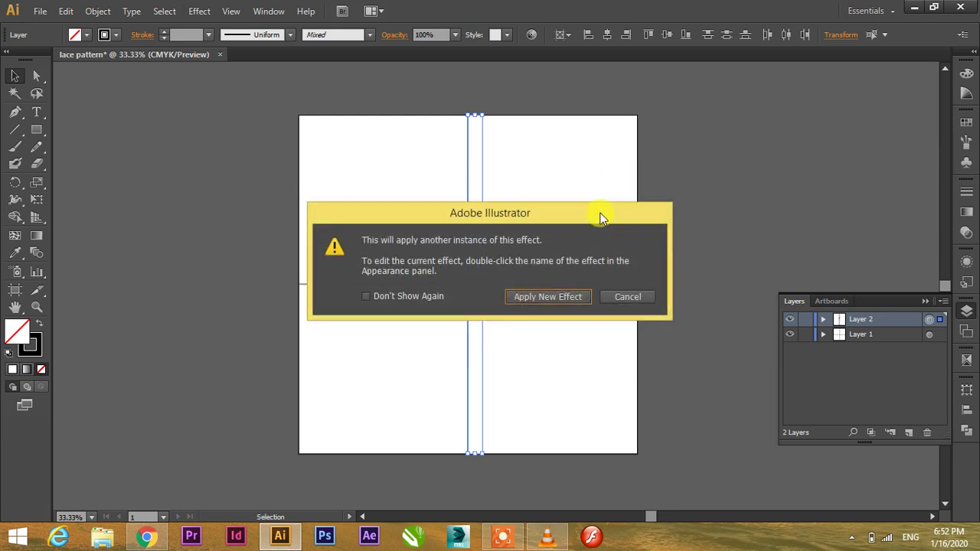
drag(530, 216, 668, 142)
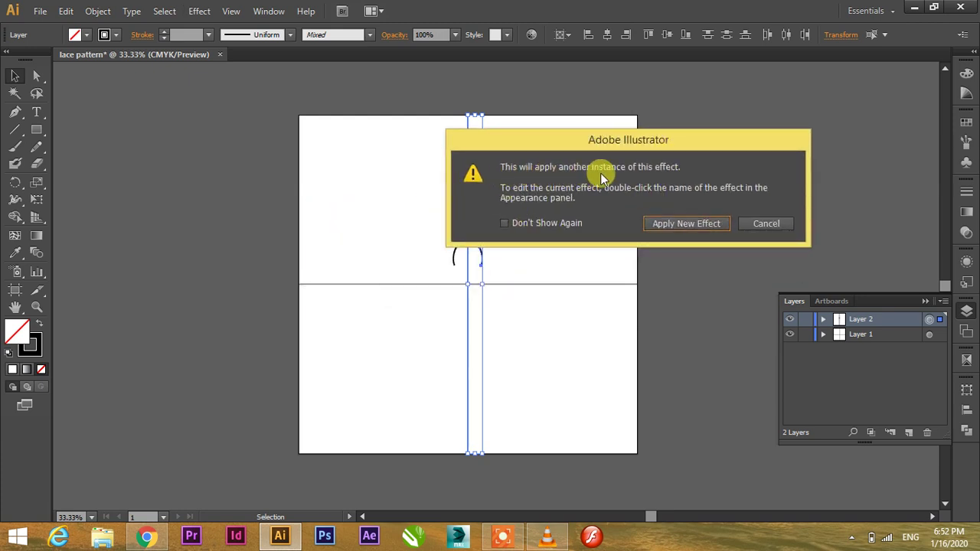
click(659, 225)
click(706, 457)
drag(786, 92, 742, 86)
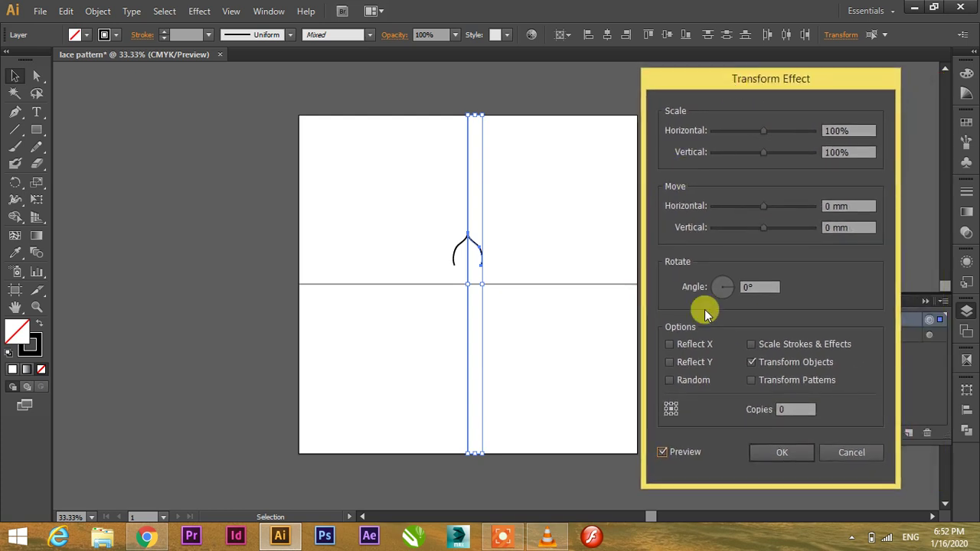
- Give the second Transform effect 11 copies and a 30° rotation angle, and apply it
click(787, 408)
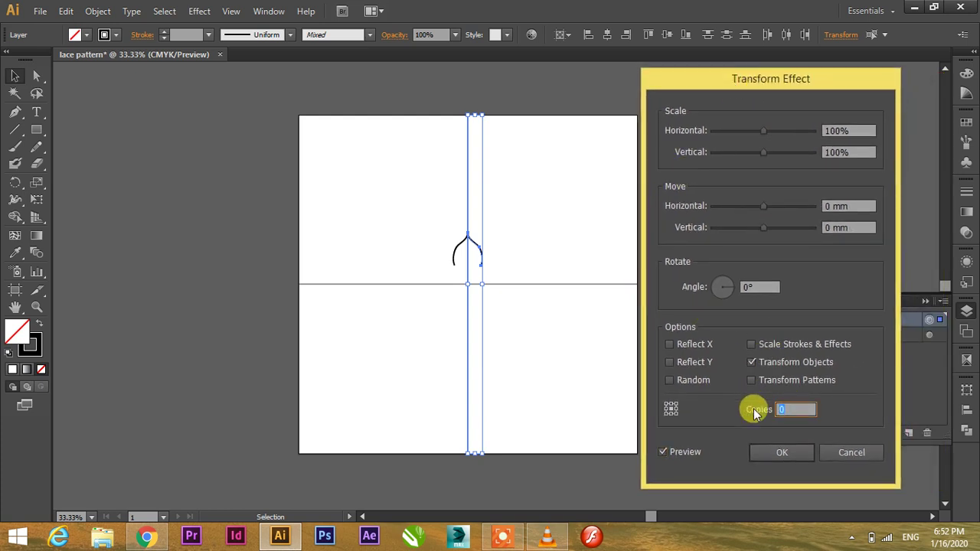
text(11)
click(741, 287)
text(30)
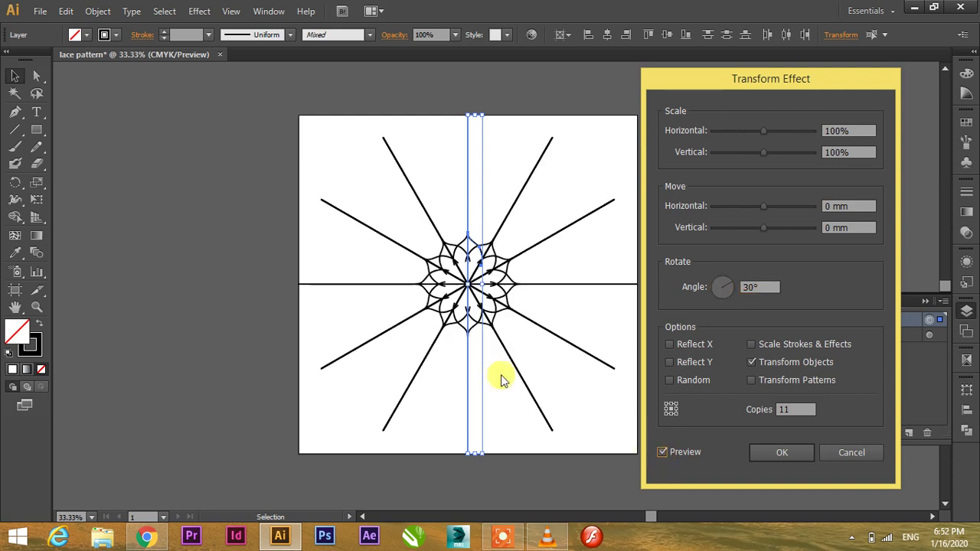
click(770, 455)
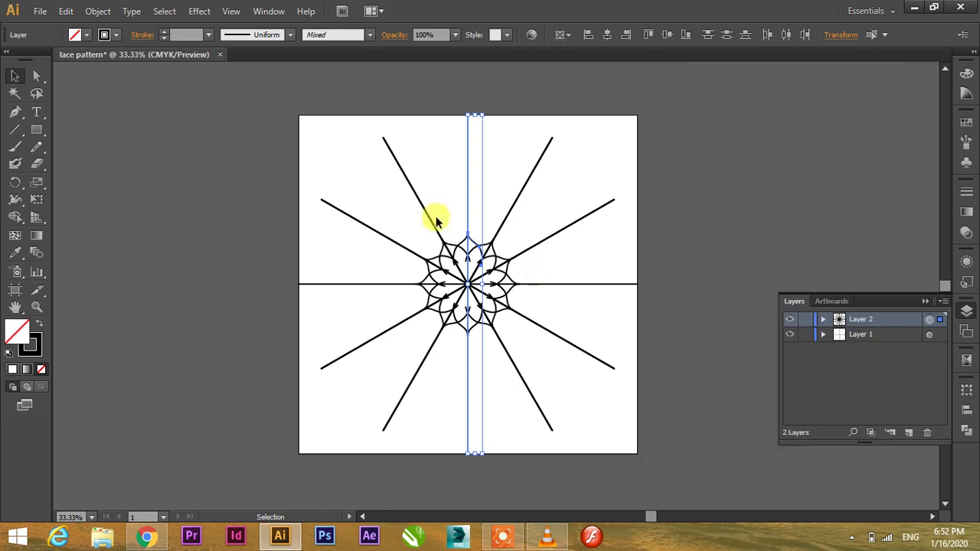
- Paint nested curves branching rightward from the upper vertical line, outside the central flower, to build web-like rings with the Paintbrush
scroll(498, 252, up, 2)
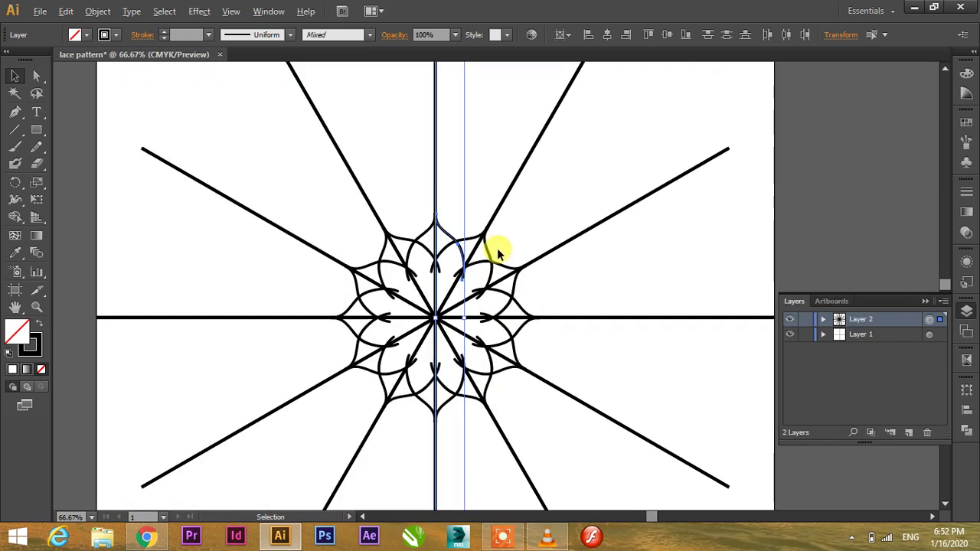
scroll(490, 250, down, 1)
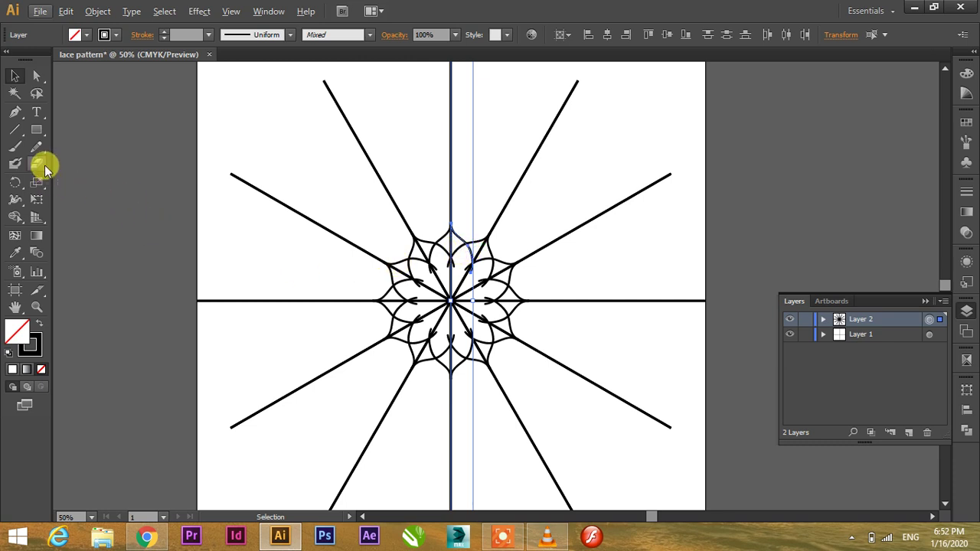
click(15, 147)
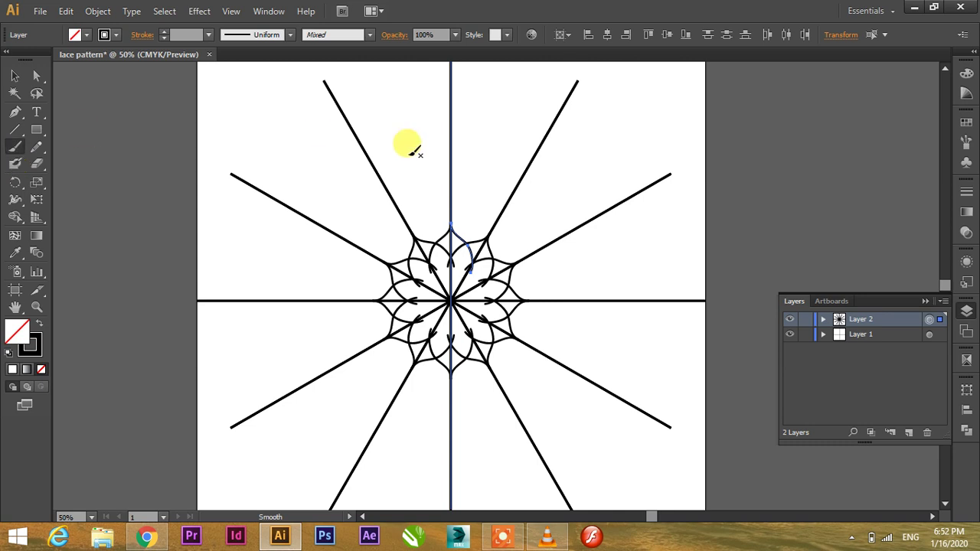
drag(452, 146, 475, 190)
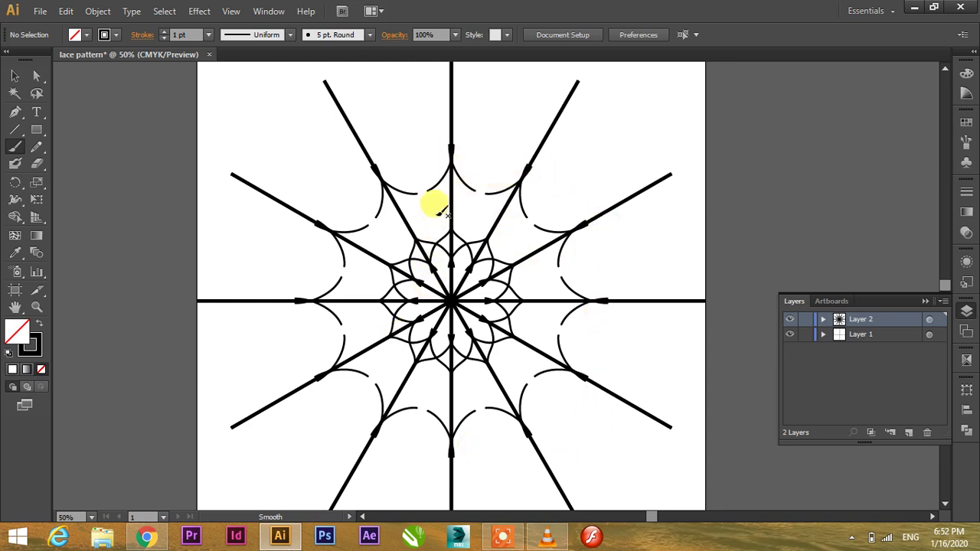
mouse_move(456, 182)
mouse_down()
mouse_move(481, 217)
mouse_move(474, 258)
mouse_move(455, 208)
mouse_move(488, 224)
mouse_move(482, 219)
mouse_move(492, 245)
mouse_up()
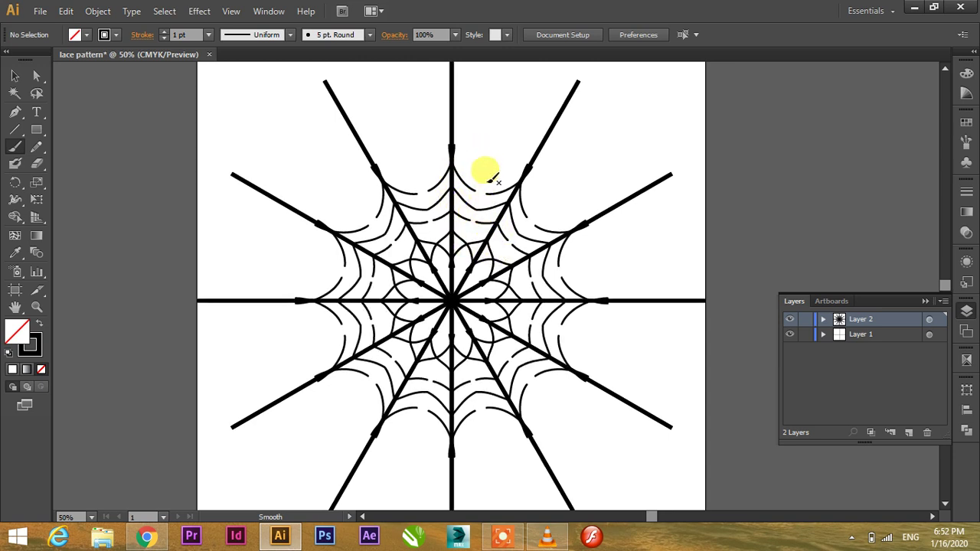
mouse_move(479, 174)
mouse_down()
mouse_move(470, 141)
mouse_move(501, 89)
mouse_up()
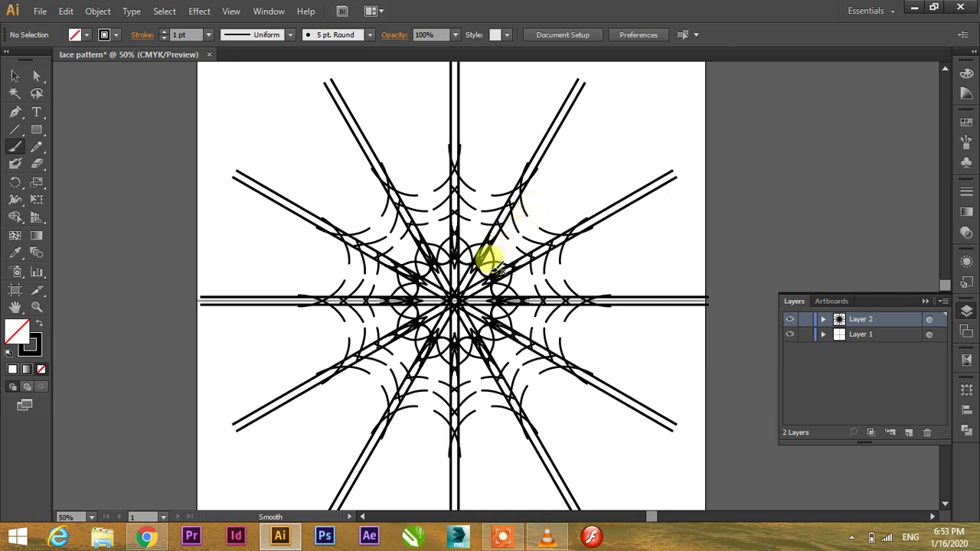
- Try to paint a wide looping curve outward from the outer web ring beside the upper vertical line
mouse_move(459, 163)
mouse_down()
mouse_move(477, 131)
mouse_move(503, 148)
mouse_up()
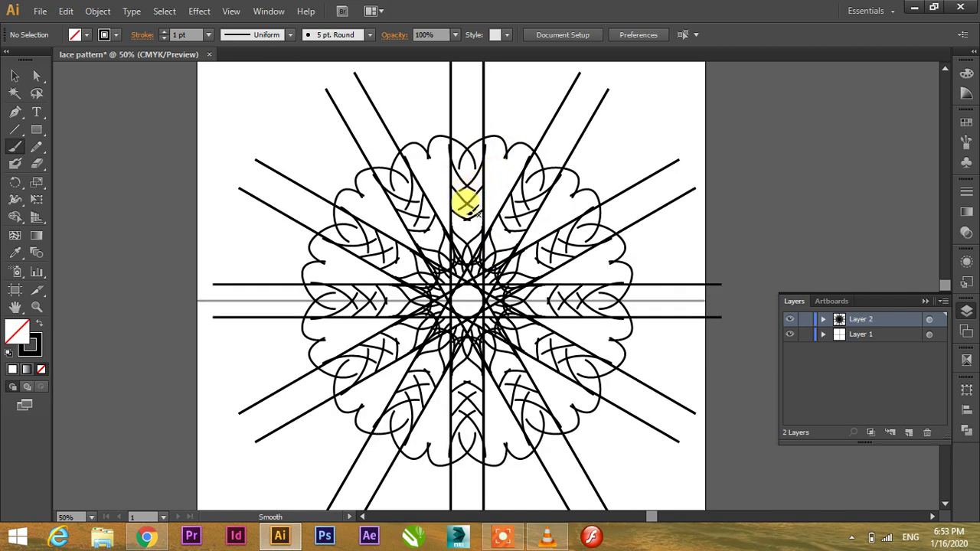
drag(475, 213, 478, 158)
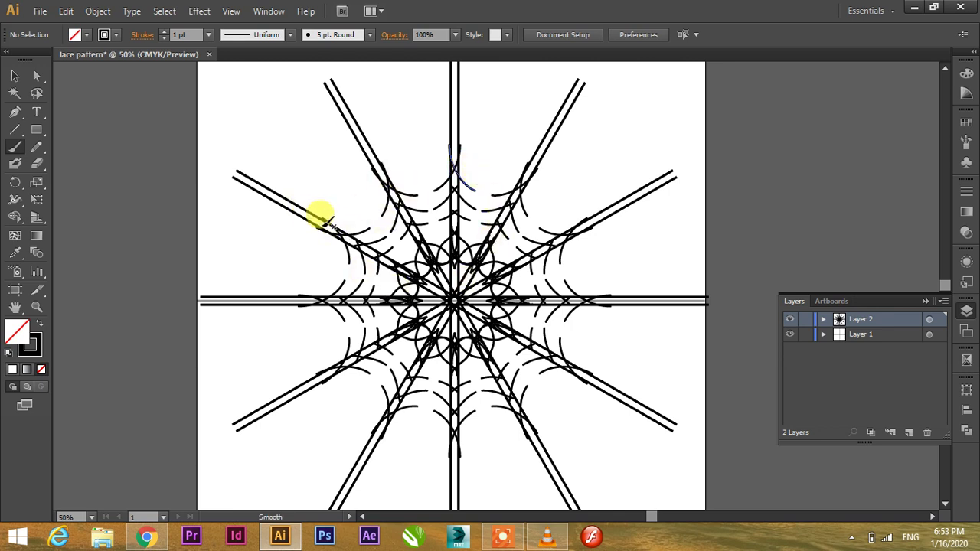
scroll(394, 153, down, 1)
scroll(435, 193, up, 1)
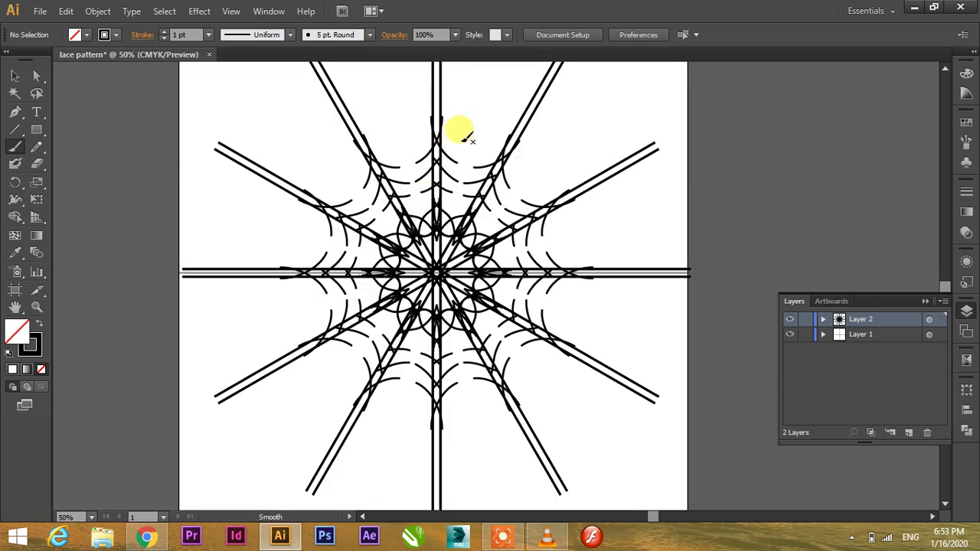
- Paint short curved strokes forming a pointed leaf tip on the outer web ring just right of the upper vertical line
drag(457, 156, 463, 184)
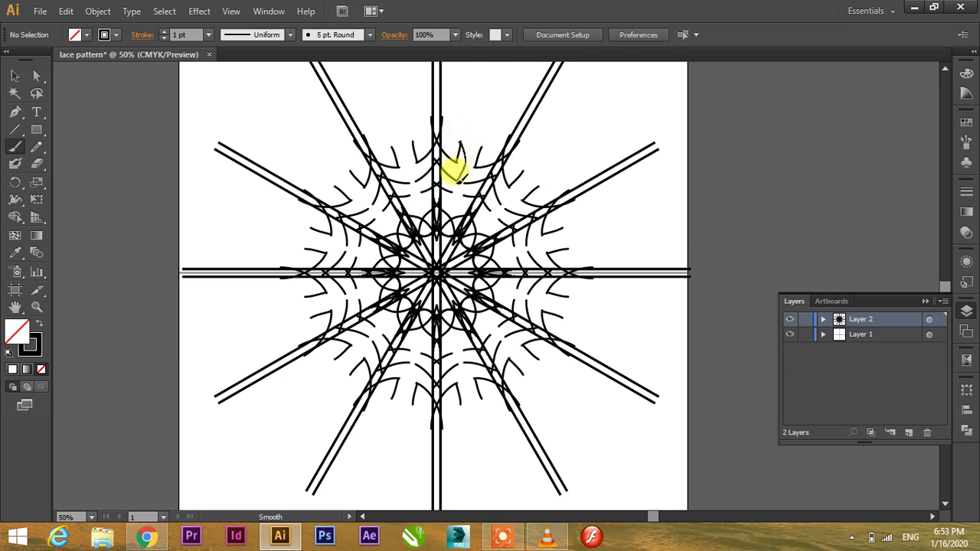
drag(457, 168, 464, 174)
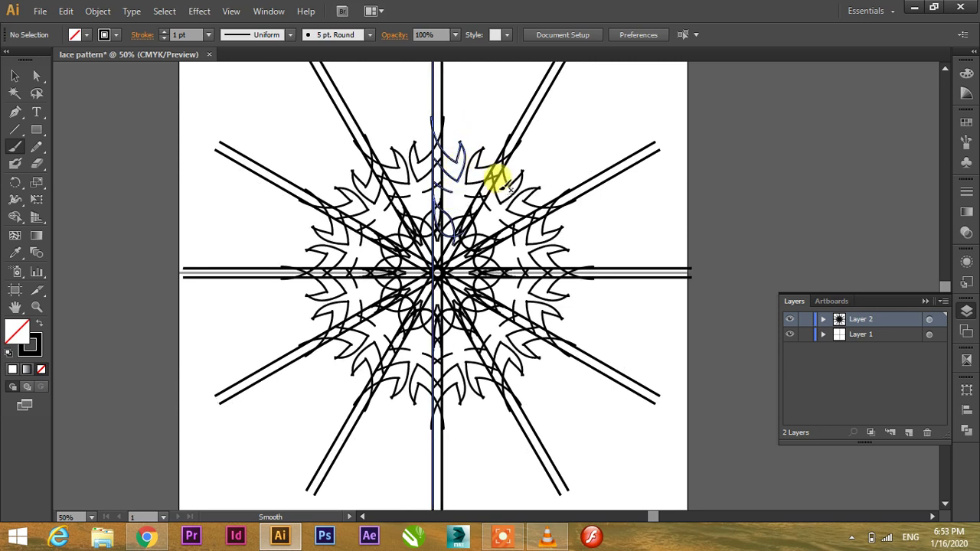
scroll(496, 184, up, 1)
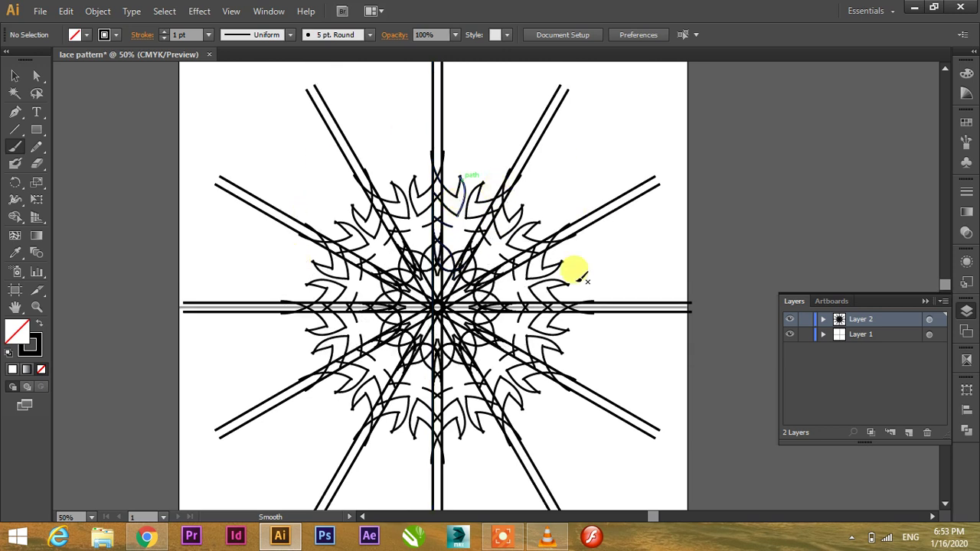
- Select all the artwork on the artboard and expand its appearance so the mirrored and rotated copies are real paths
scroll(440, 222, down, 1)
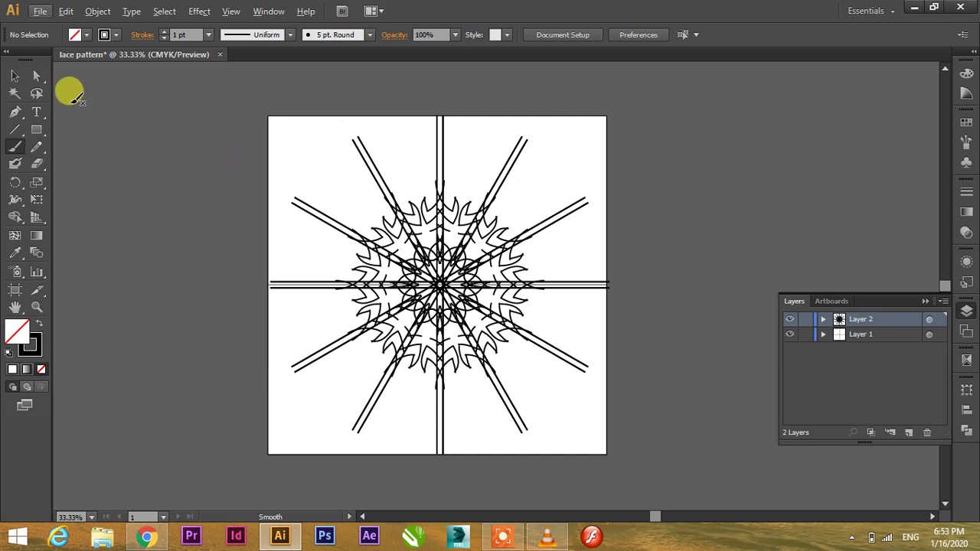
click(16, 75)
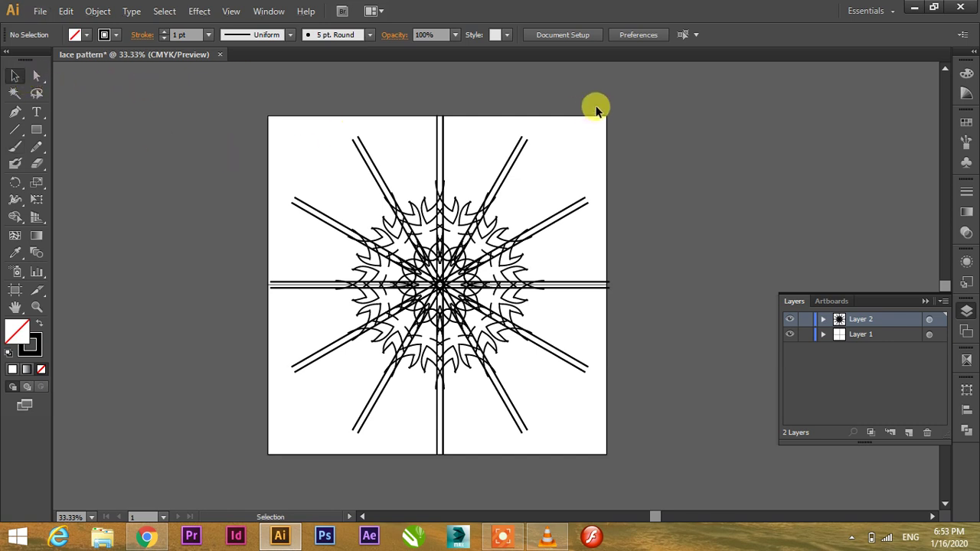
drag(233, 105, 627, 413)
click(667, 372)
drag(849, 320, 859, 323)
drag(250, 86, 630, 468)
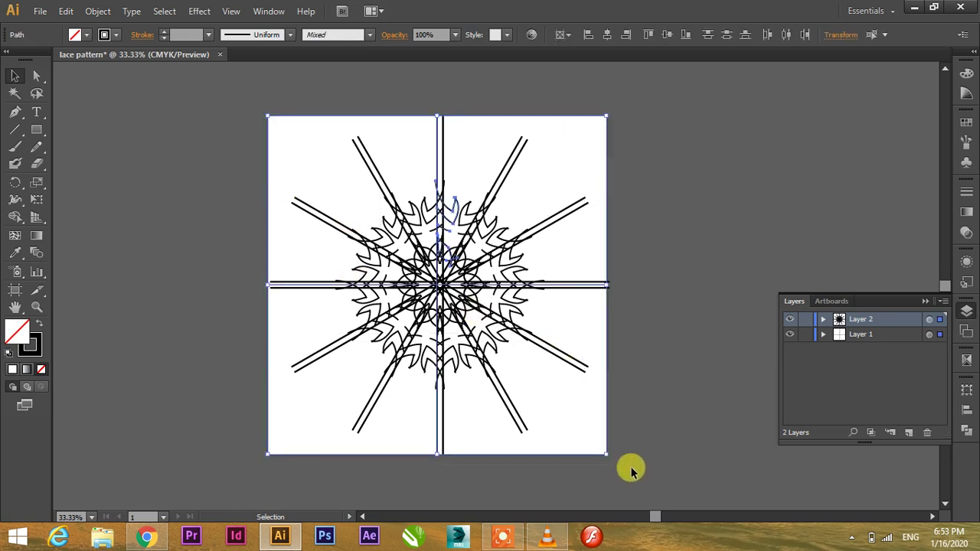
click(98, 11)
click(118, 180)
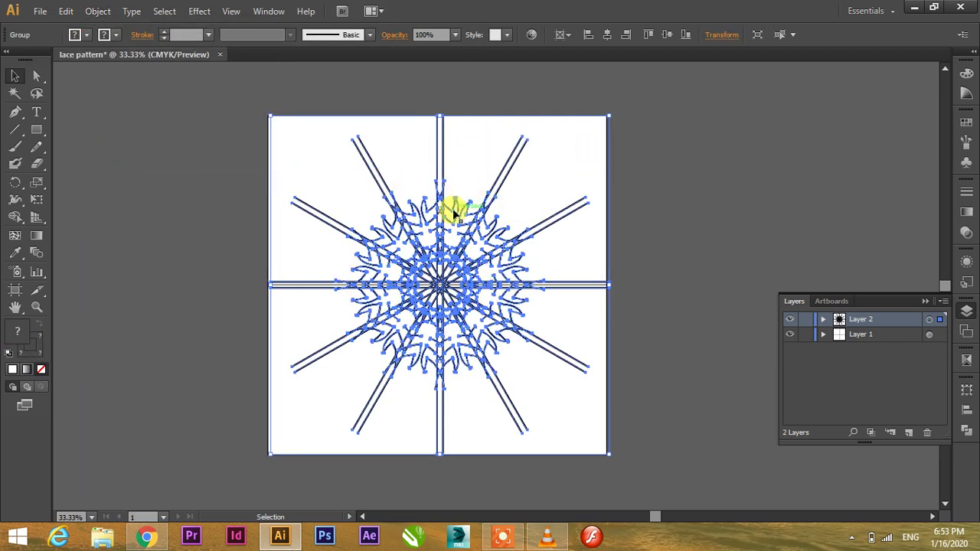
- Expand the selected lace artwork with both Fill and Stroke enabled, and deselect it
scroll(434, 170, up, 7)
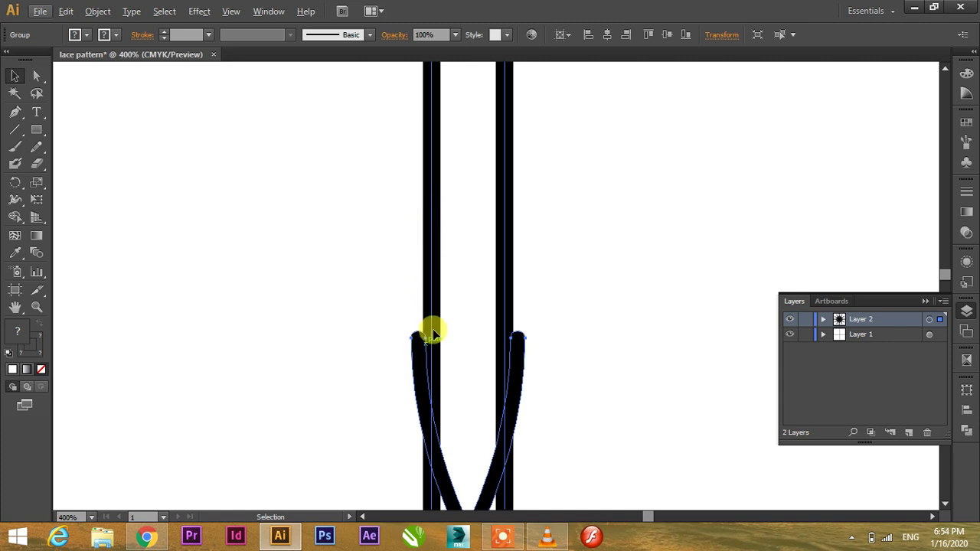
scroll(454, 221, down, 3)
scroll(454, 222, down, 2)
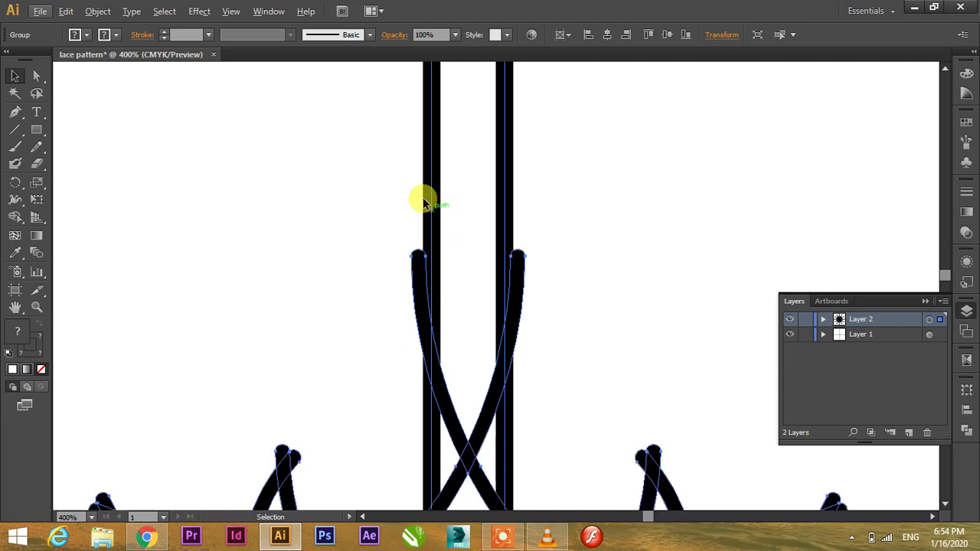
scroll(432, 184, down, 5)
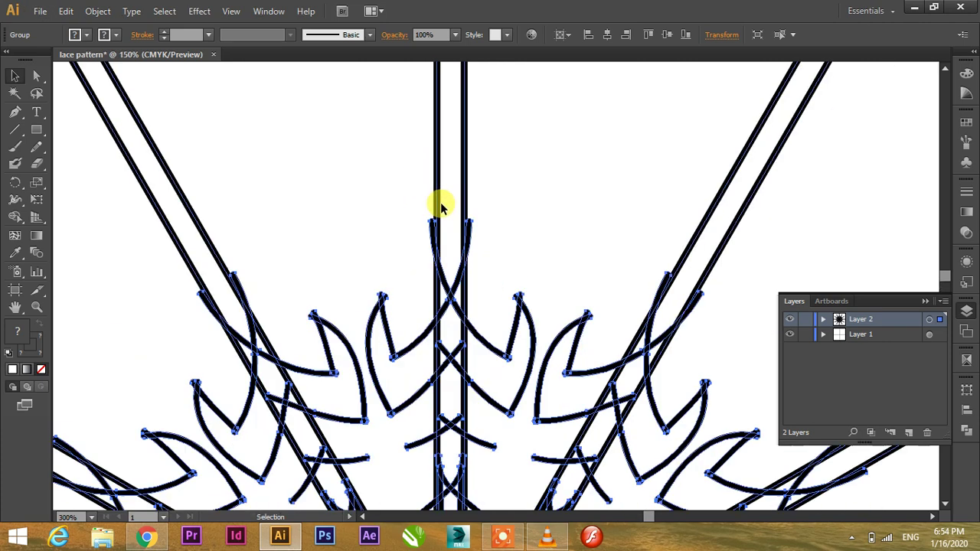
scroll(446, 224, down, 1)
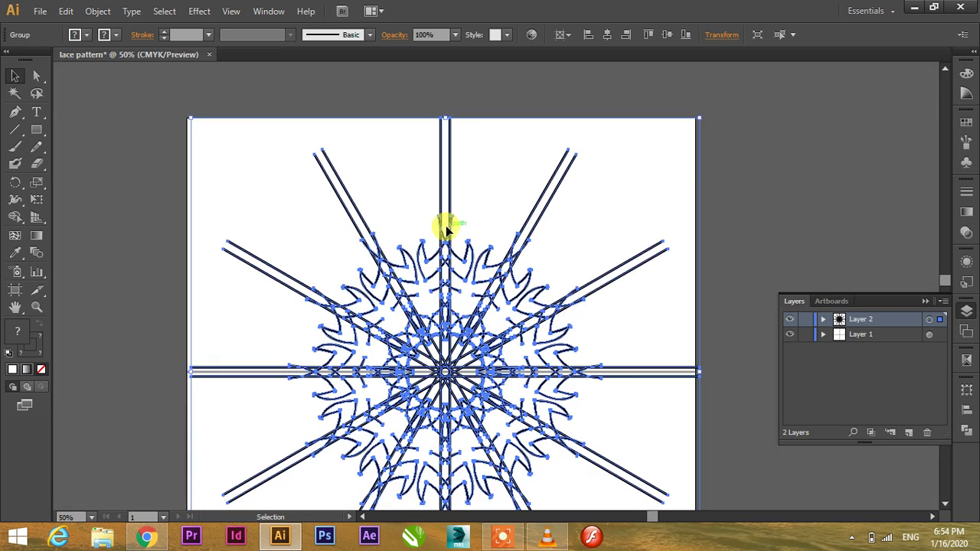
click(95, 20)
click(192, 165)
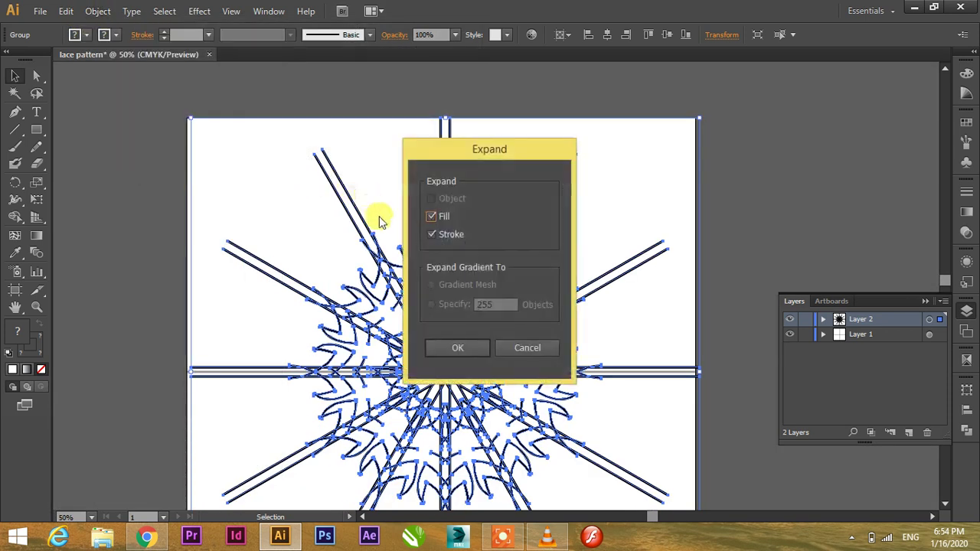
drag(462, 151, 628, 140)
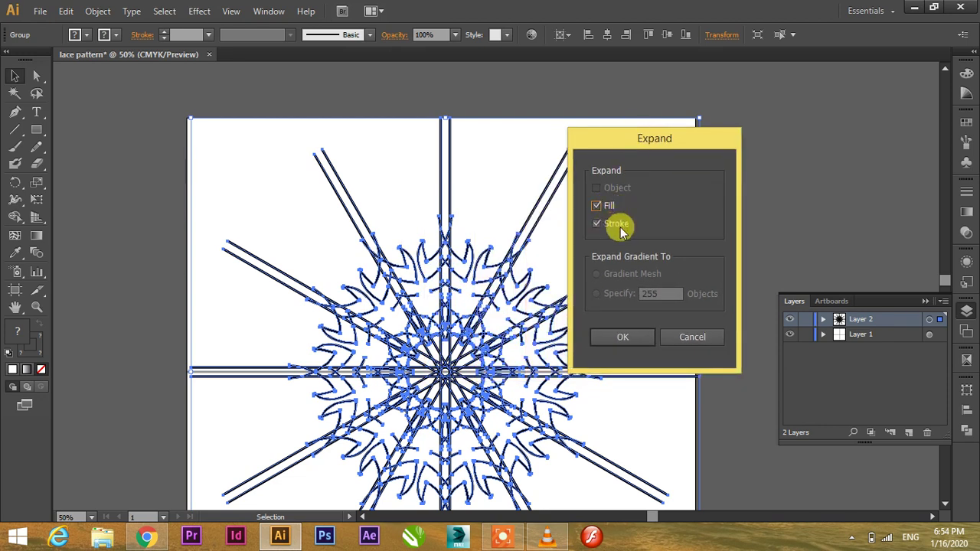
click(612, 337)
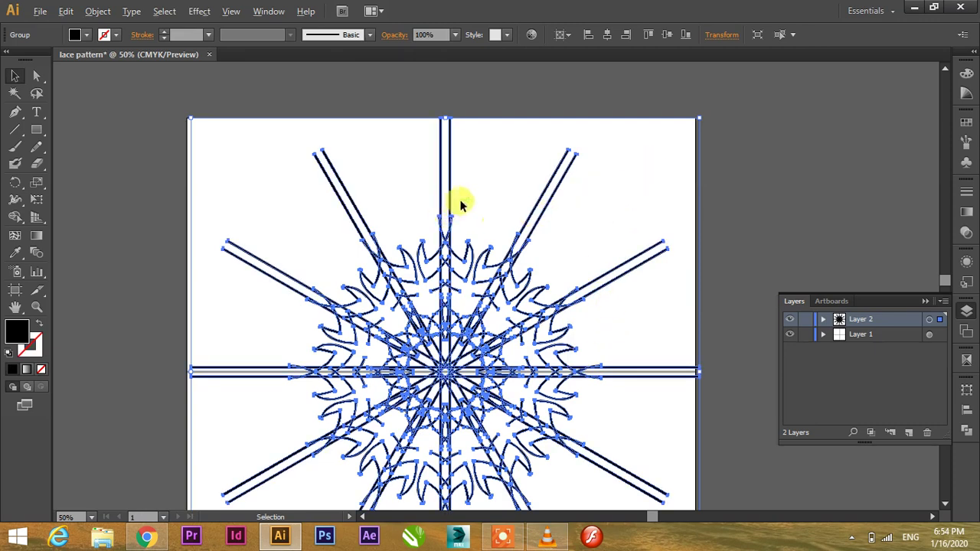
scroll(460, 206, up, 5)
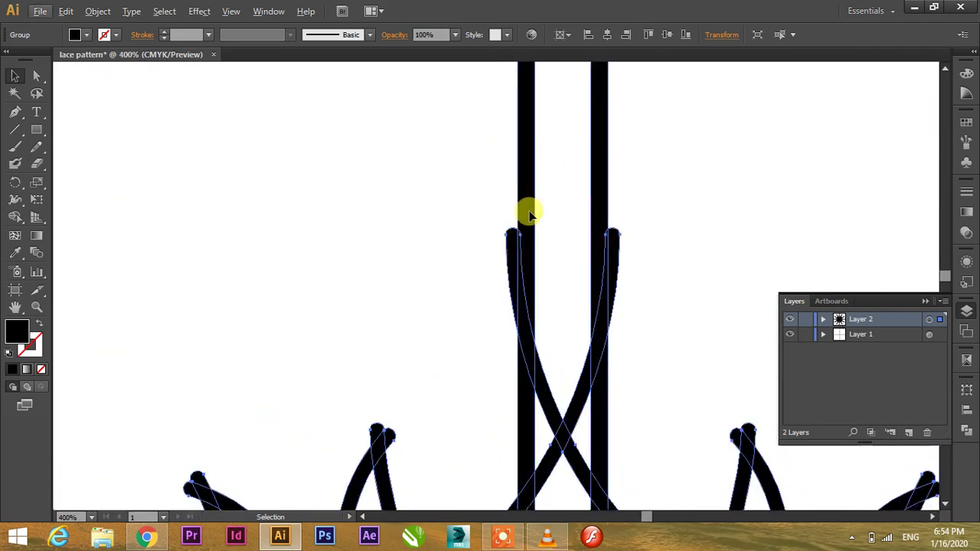
scroll(429, 245, down, 5)
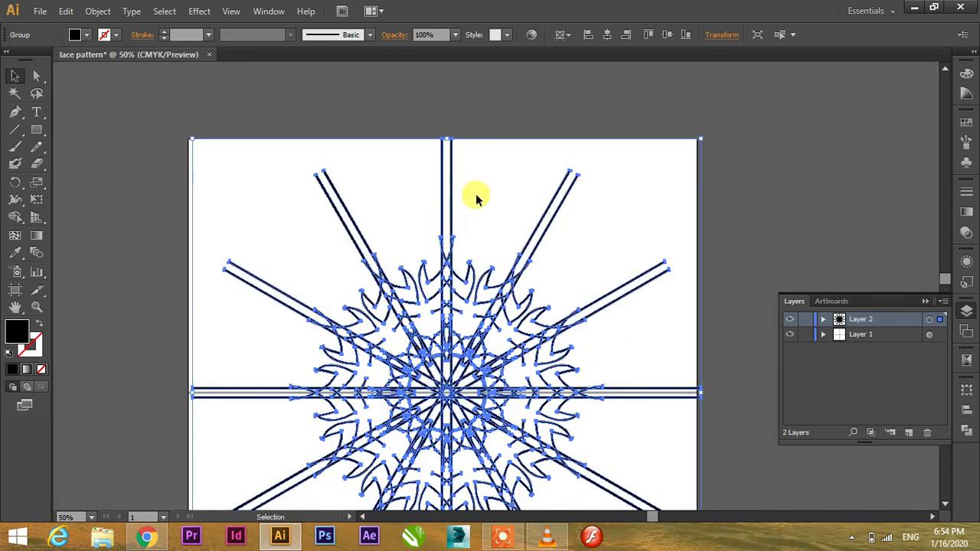
scroll(476, 199, down, 1)
scroll(447, 147, down, 1)
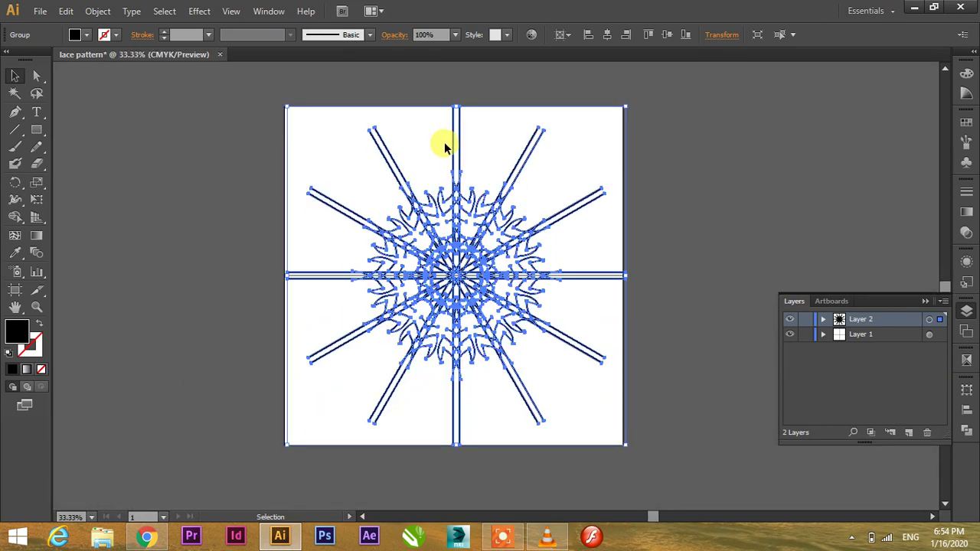
click(230, 127)
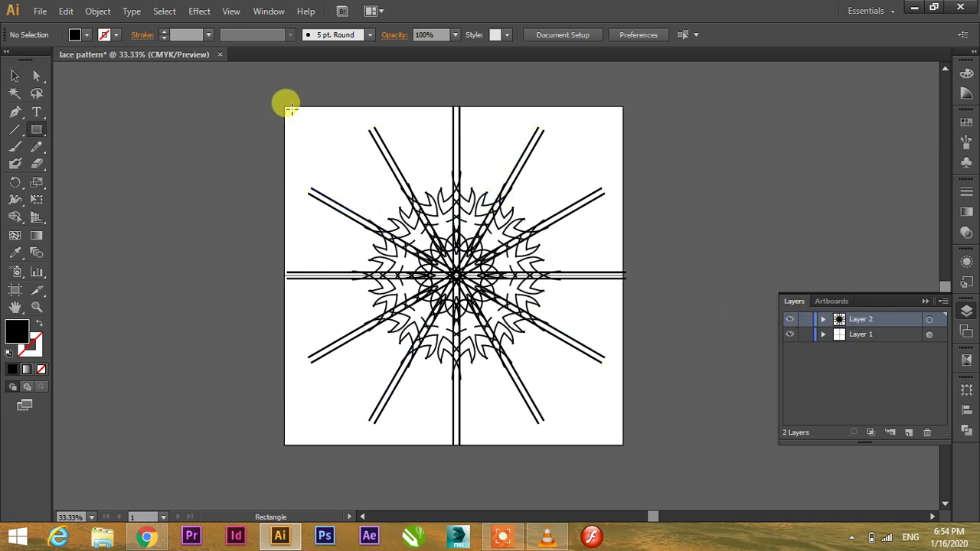
drag(281, 107, 481, 229)
key(ctrl+shift+bracketleft)
ctrl+click(203, 216)
- Set the fill colour to pinkish red FF0049 and draw a rectangle covering the whole artboard
double_click(10, 334)
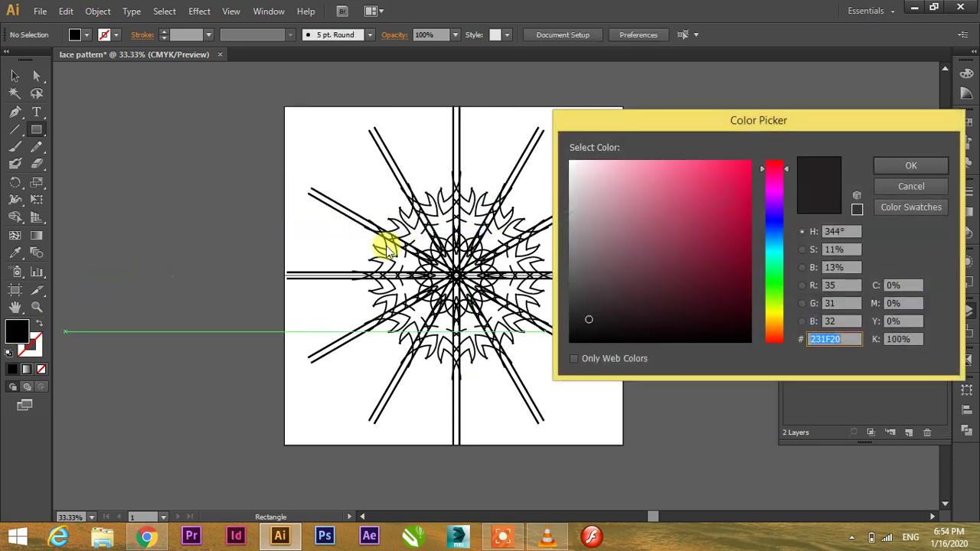
drag(716, 187, 757, 160)
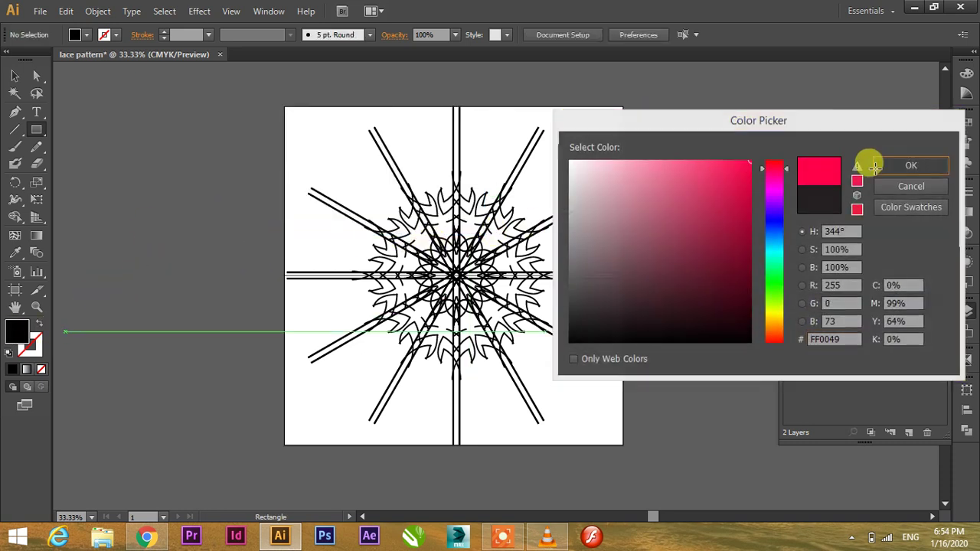
click(888, 164)
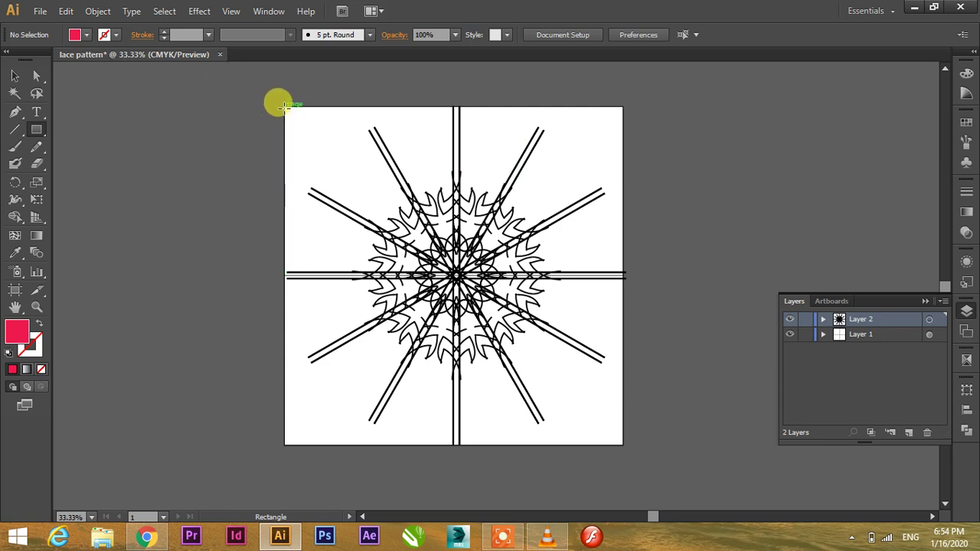
drag(281, 105, 617, 437)
- Send the red rectangle to the back, behind the black lace lines, and deselect it
click(18, 78)
click(204, 124)
click(464, 153)
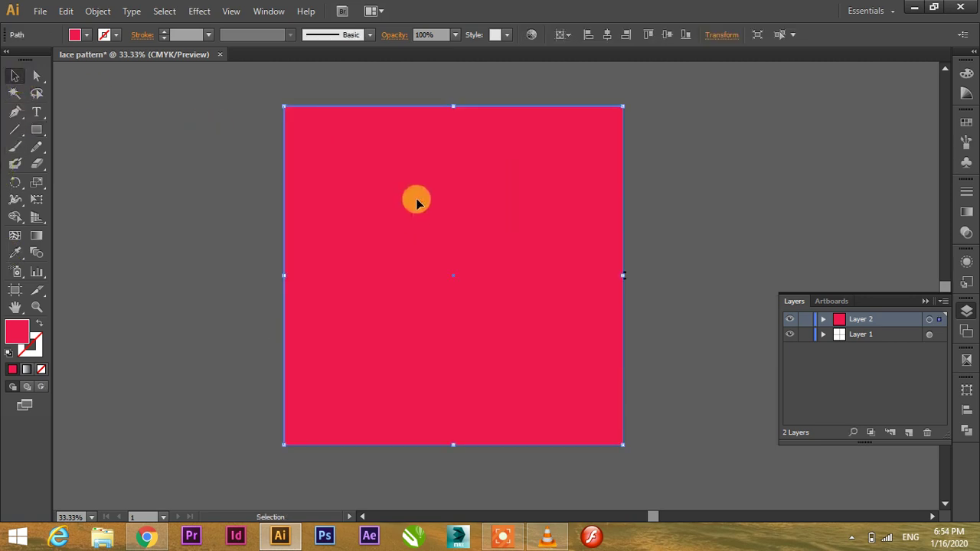
right_click(394, 203)
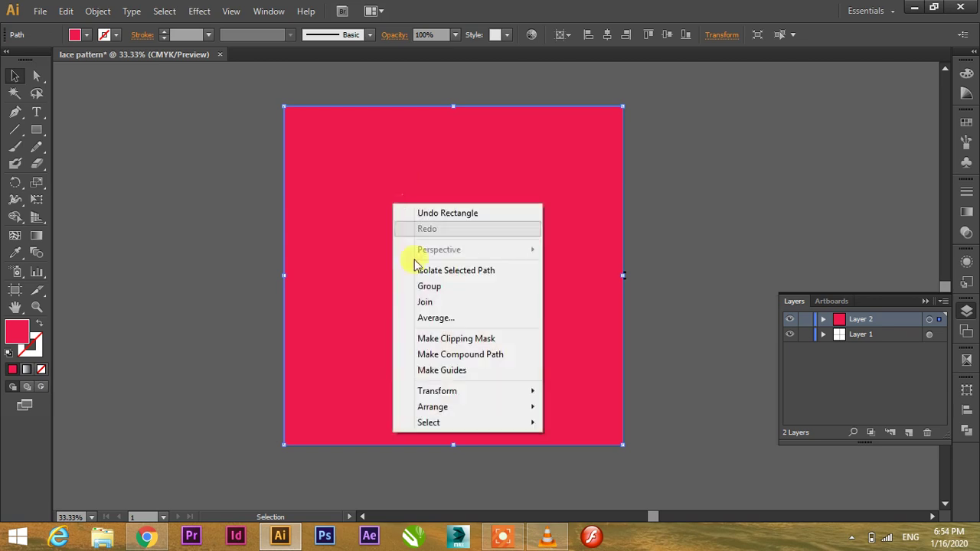
mouse_move(428, 412)
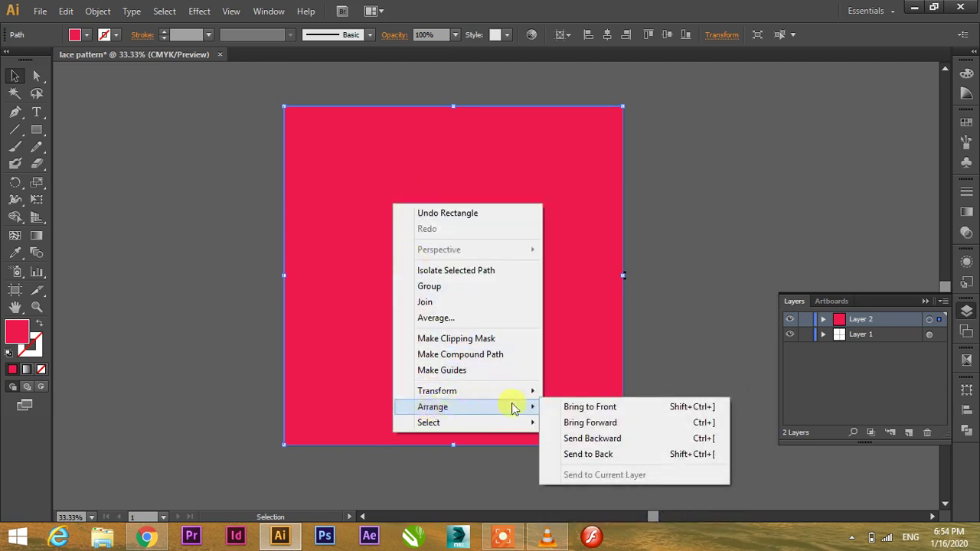
click(582, 453)
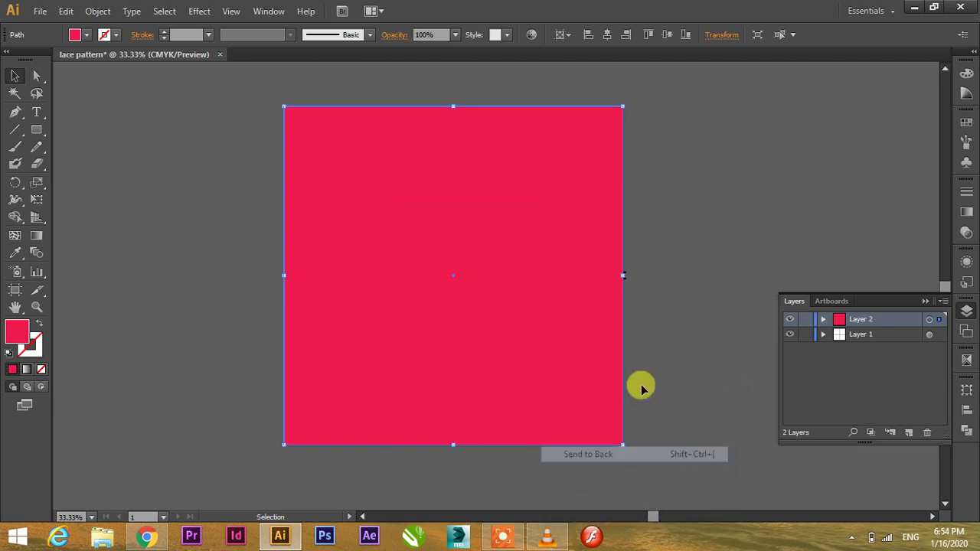
click(666, 271)
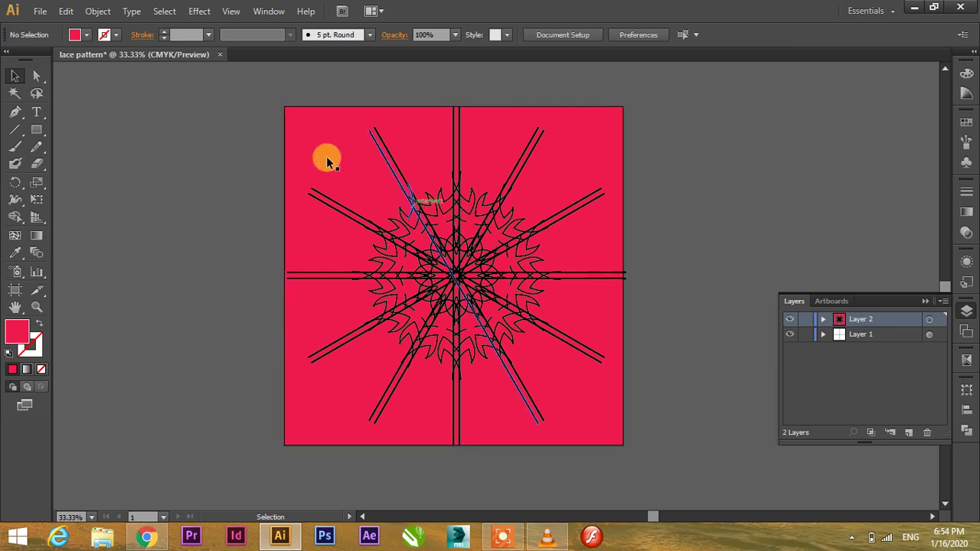
drag(265, 86, 648, 472)
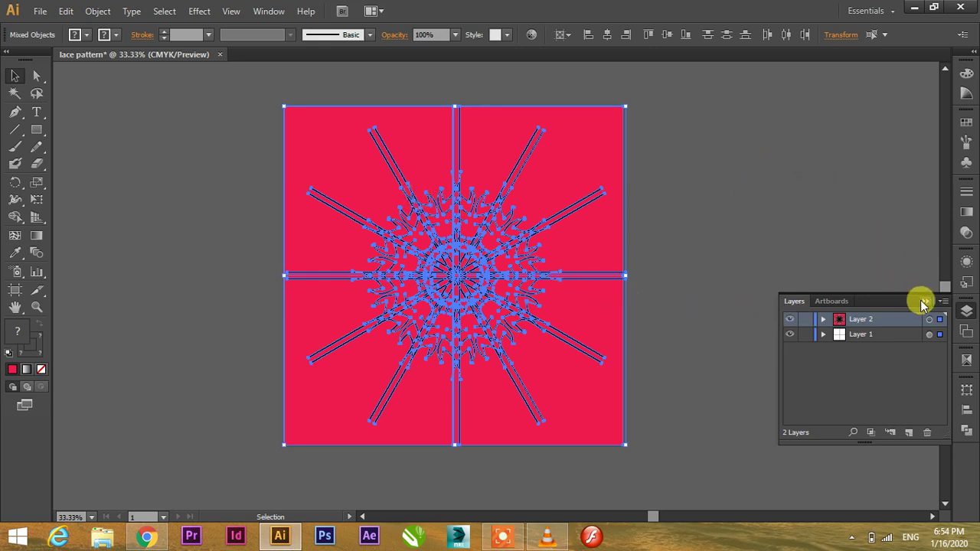
click(966, 311)
click(967, 429)
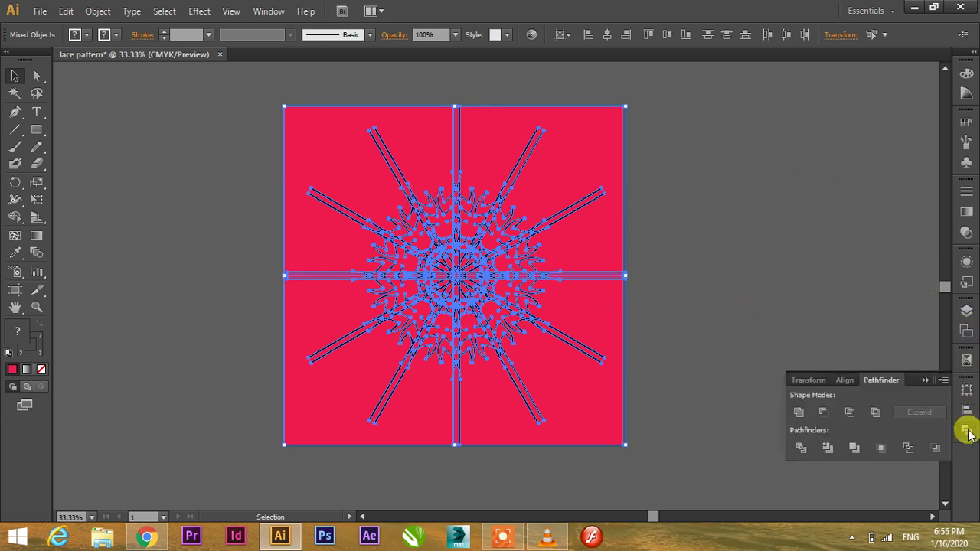
click(967, 431)
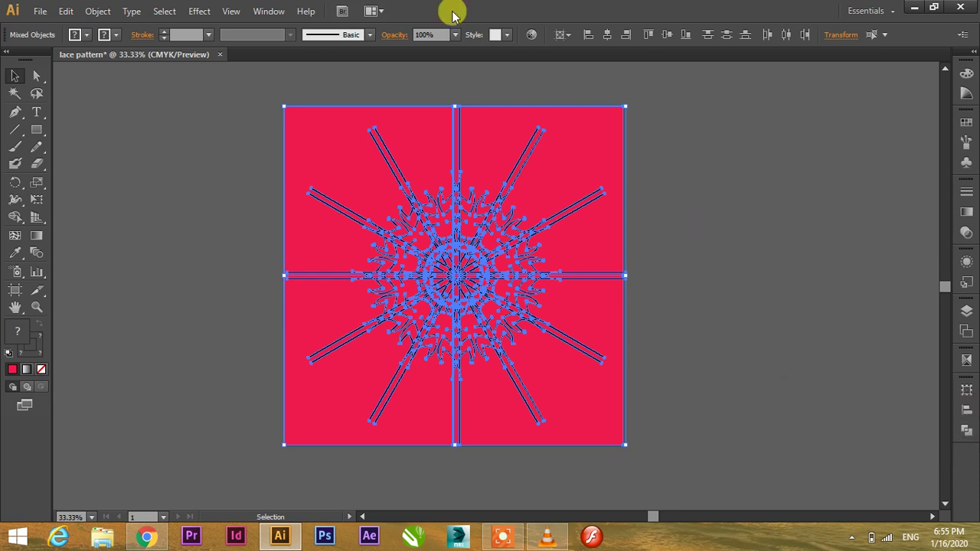
click(269, 12)
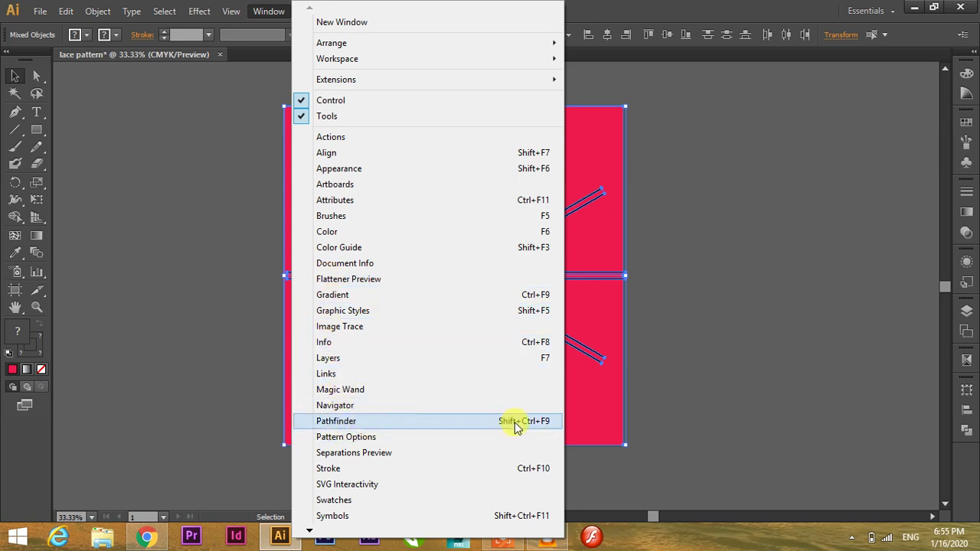
click(670, 395)
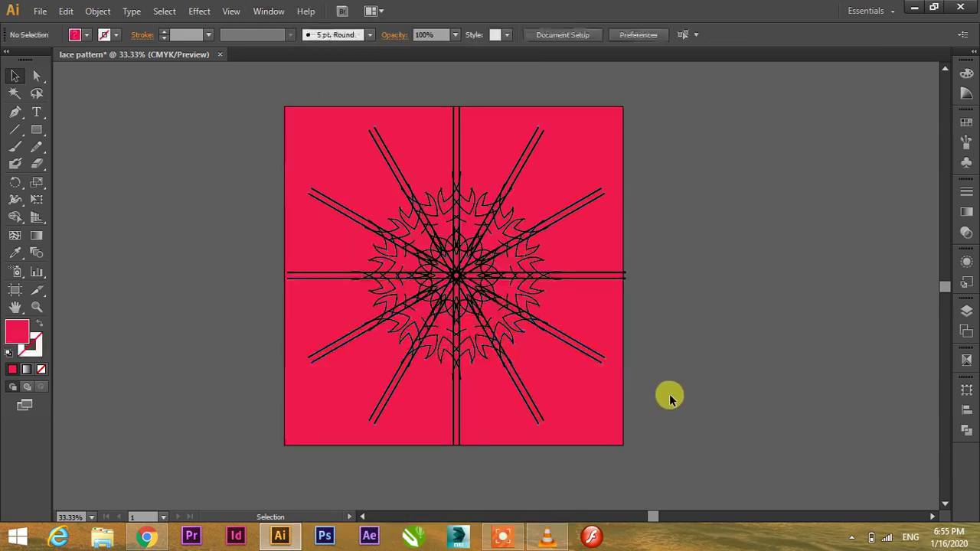
- Select the red rectangle together with all the lace artwork and combine them with the Pathfinder Merge operation
click(965, 428)
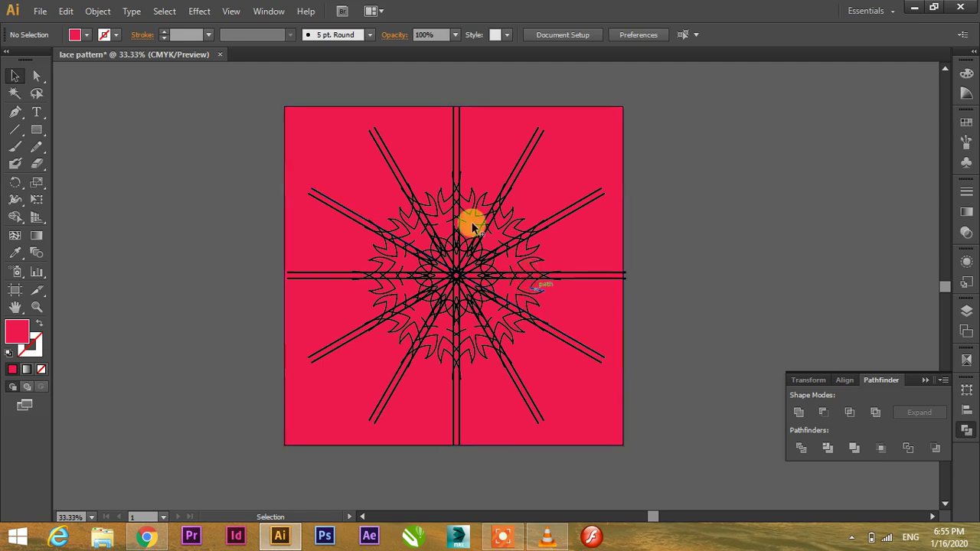
drag(257, 100, 643, 473)
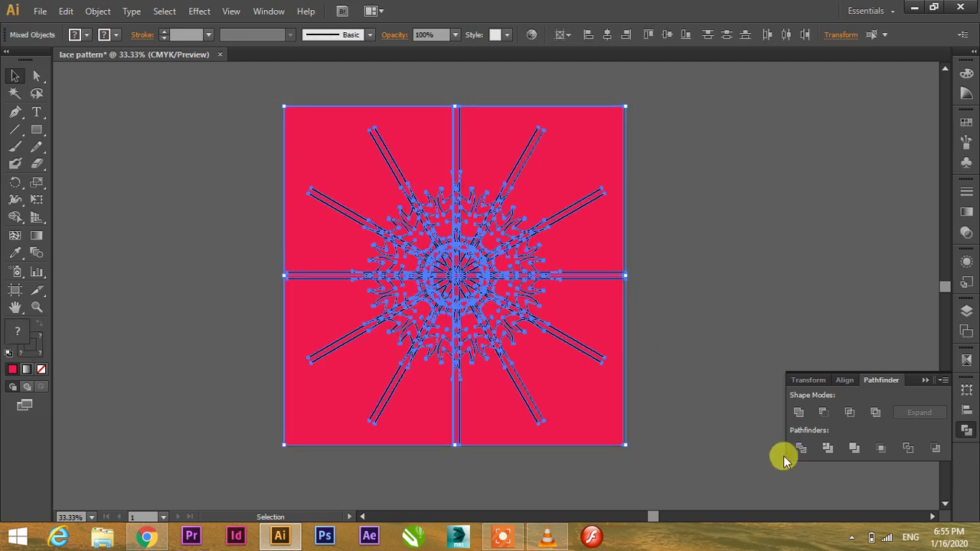
click(852, 449)
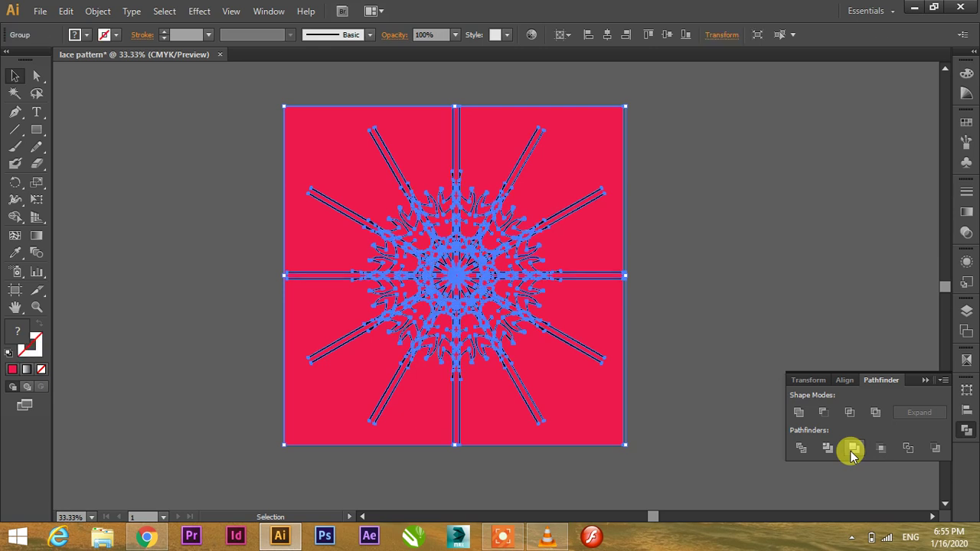
click(750, 266)
- Ungroup the merged artwork and move the red piece covering the artboard's left half up and outward, off the pattern
click(496, 176)
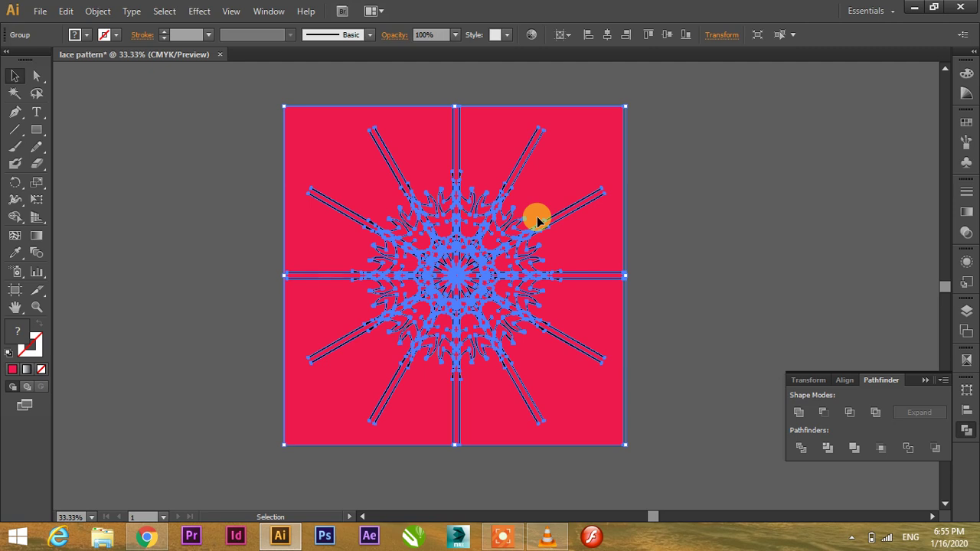
right_click(509, 180)
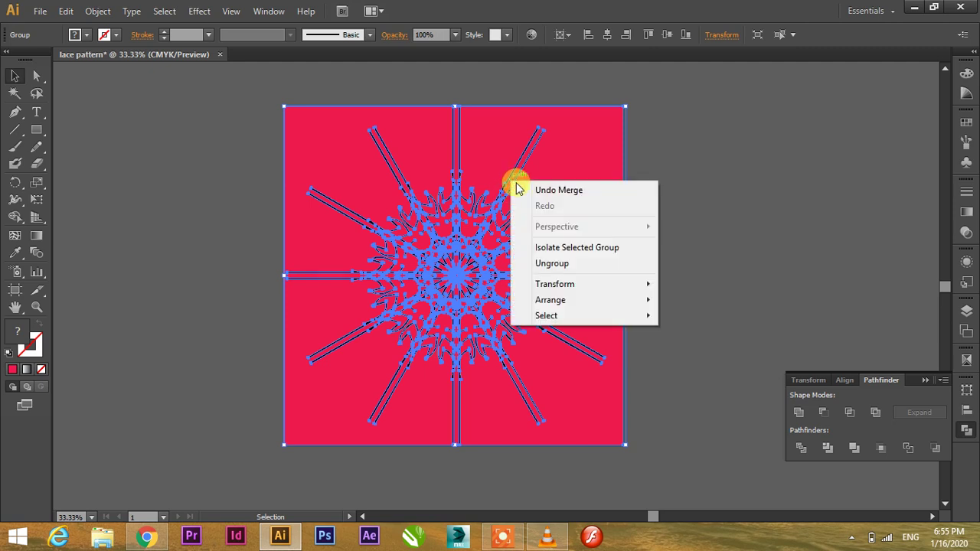
click(542, 265)
click(719, 187)
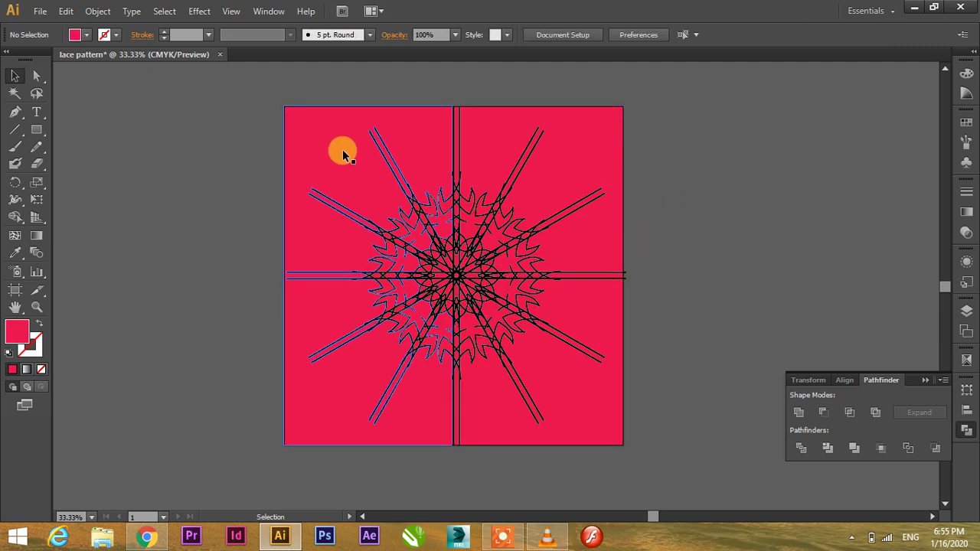
drag(342, 153, 206, 109)
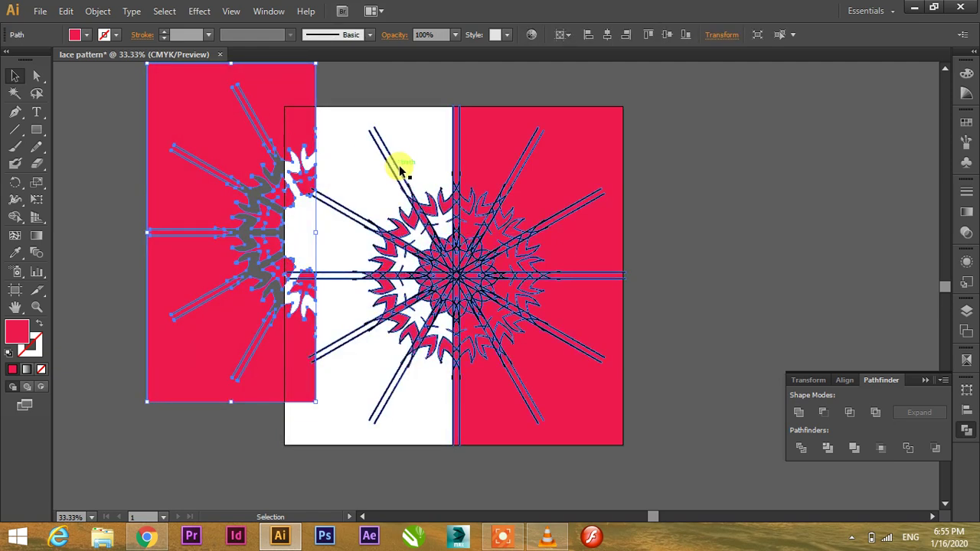
- Undo the left red piece's move and delete the upper-right, lower-right and left-half red background pieces surrounding the lace
key(ctrl+z)
click(588, 101)
drag(580, 151, 731, 134)
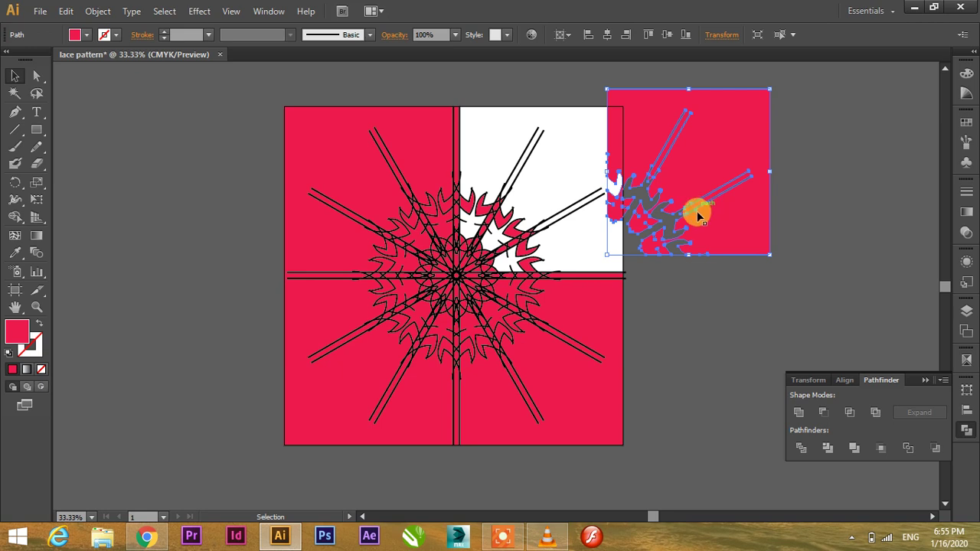
drag(695, 223, 653, 341)
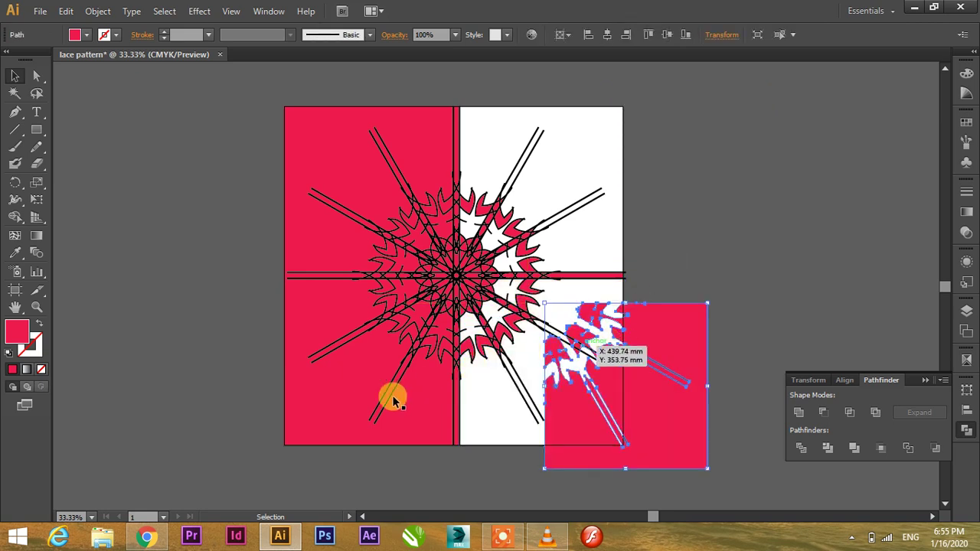
key(Delete)
drag(351, 338, 332, 372)
key(Delete)
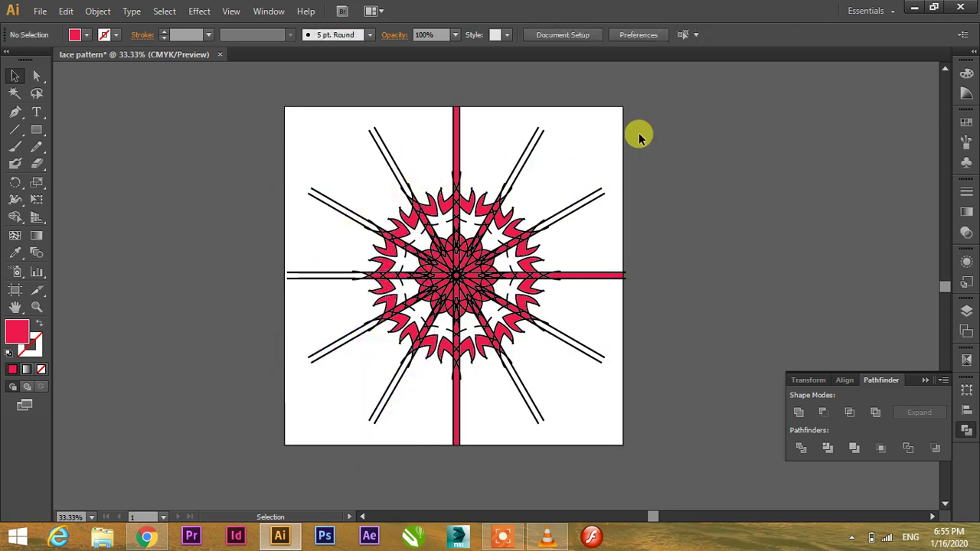
- Try to release the compound path of the black lace lines
click(457, 137)
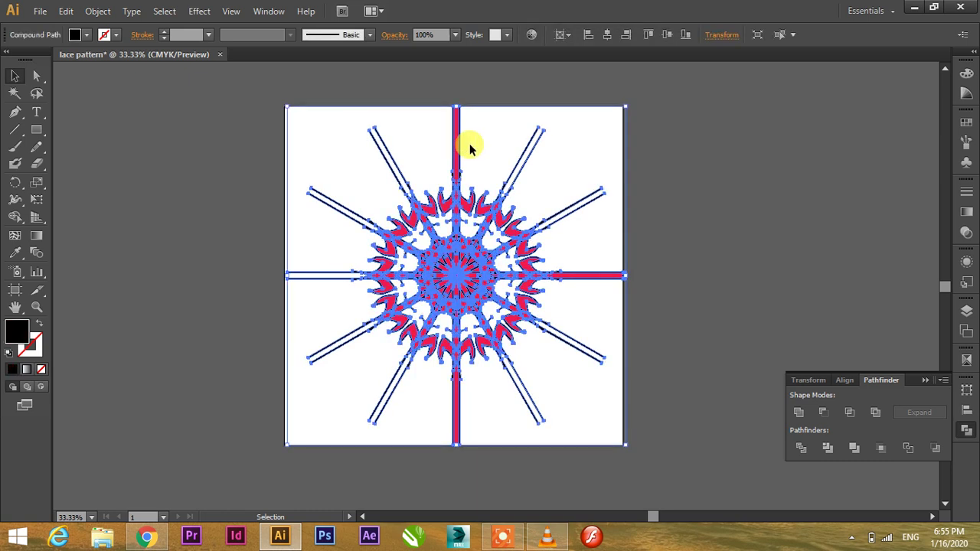
right_click(454, 152)
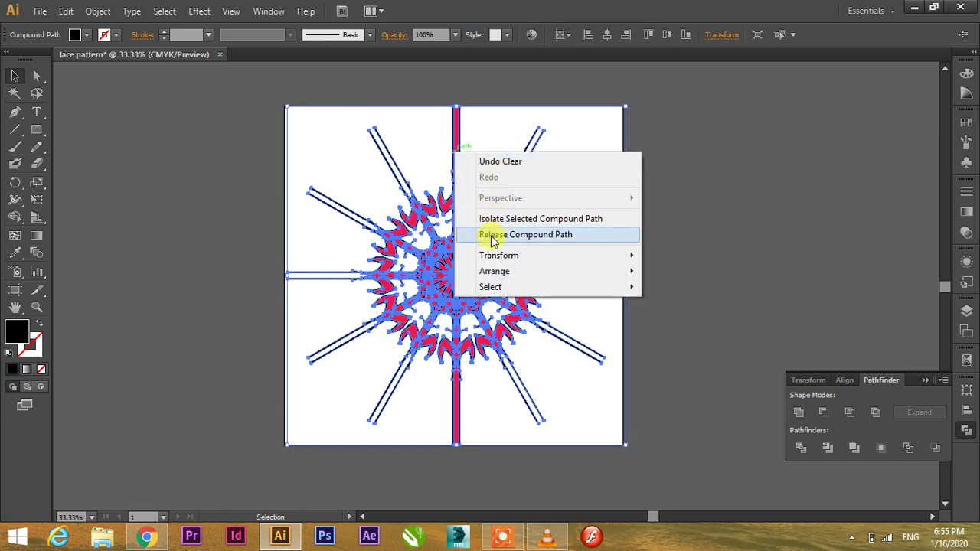
click(486, 235)
click(725, 140)
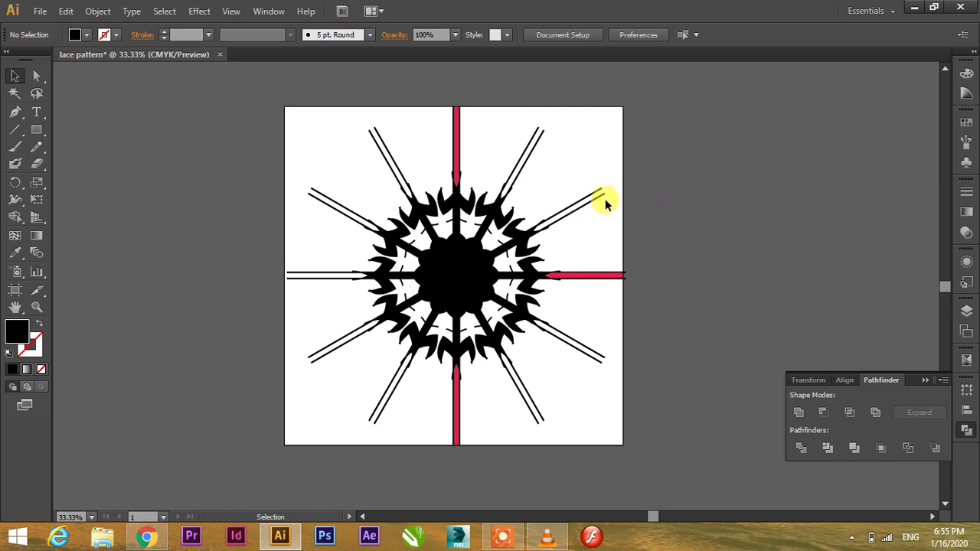
key(ctrl+a)
click(706, 176)
- Examine the separate red pieces enclosed by the lace lines around the pattern's centre, selecting several of them individually
click(437, 306)
scroll(444, 275, up, 3)
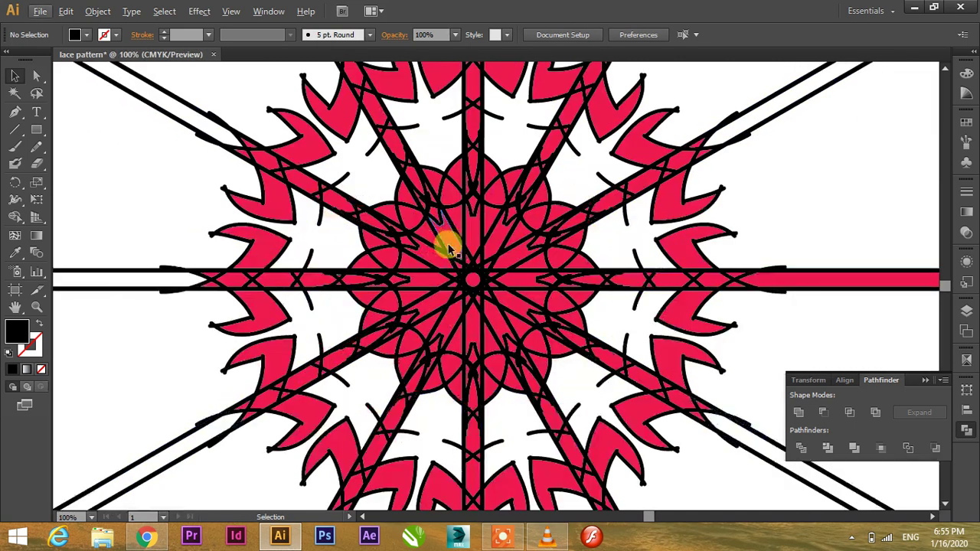
click(431, 254)
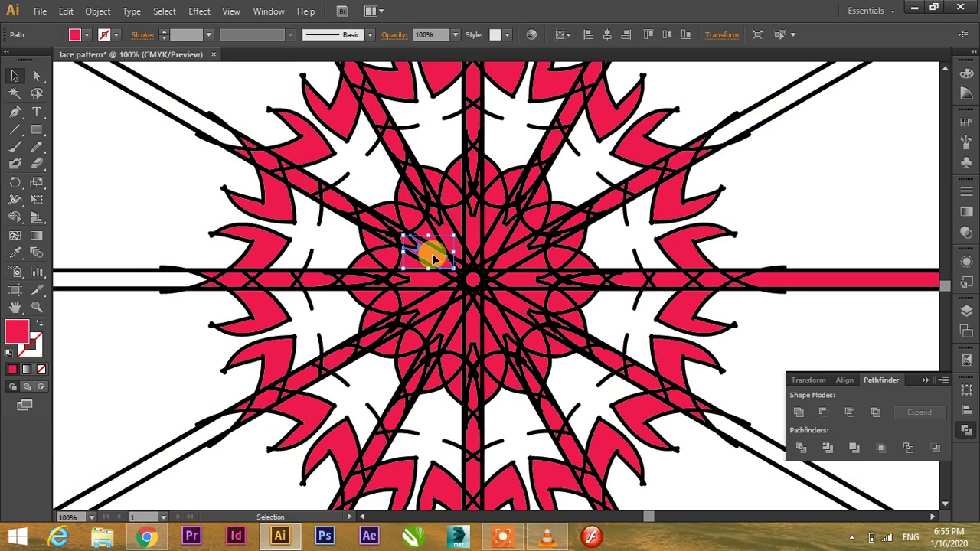
click(475, 235)
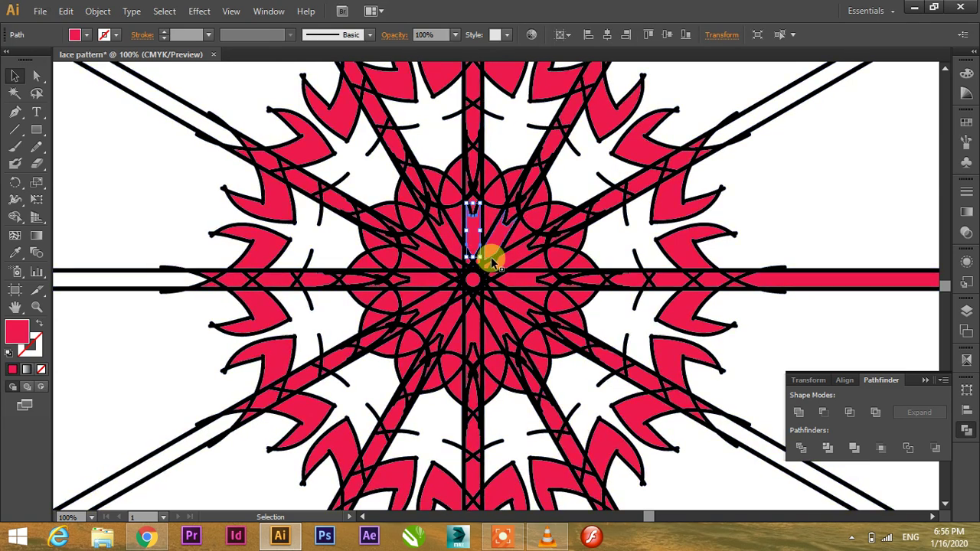
scroll(485, 257, up, 3)
scroll(509, 253, up, 1)
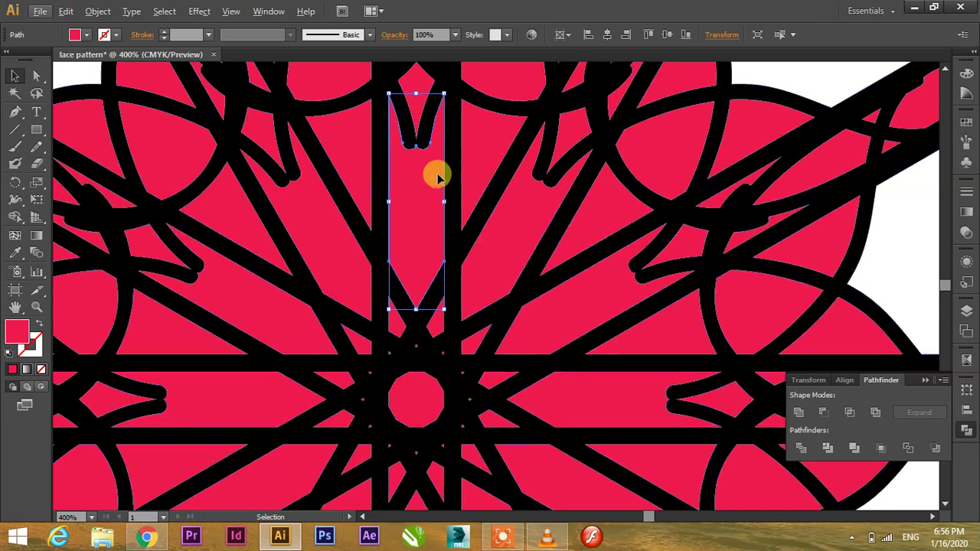
click(568, 259)
click(337, 239)
drag(421, 210, 526, 242)
scroll(448, 234, down, 2)
scroll(531, 240, down, 1)
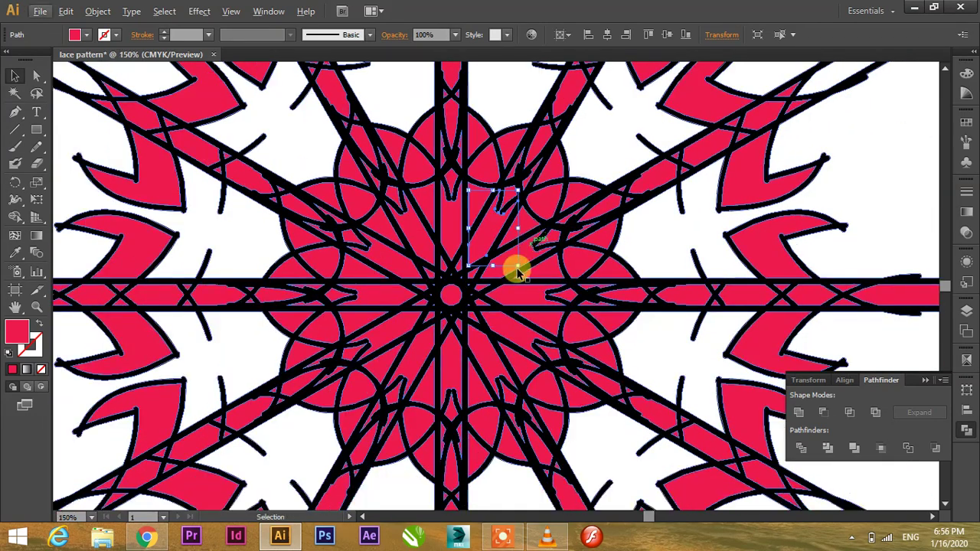
- Recolour three pinkish red pieces around the centre, directly above, to the upper right and to the lower right, with the pure red swatch
drag(449, 234, 466, 212)
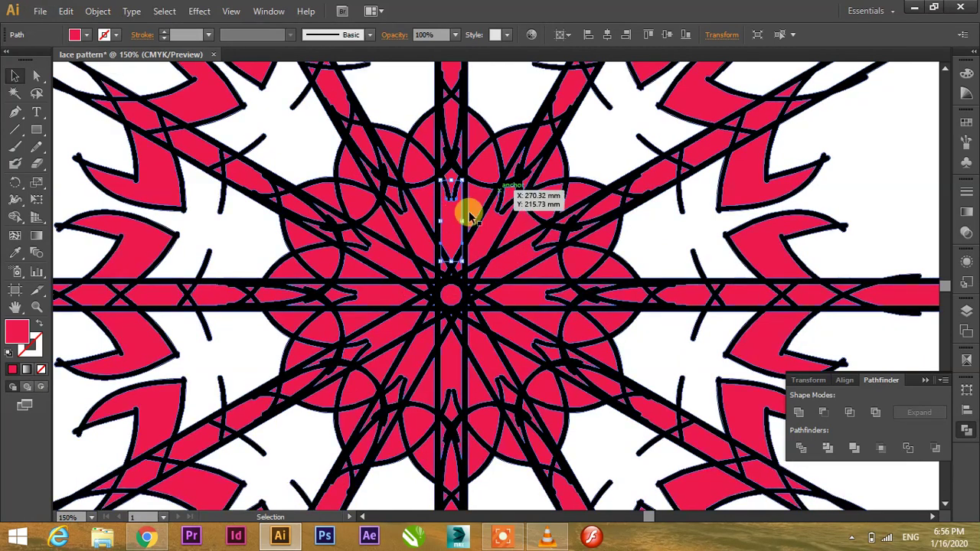
click(966, 121)
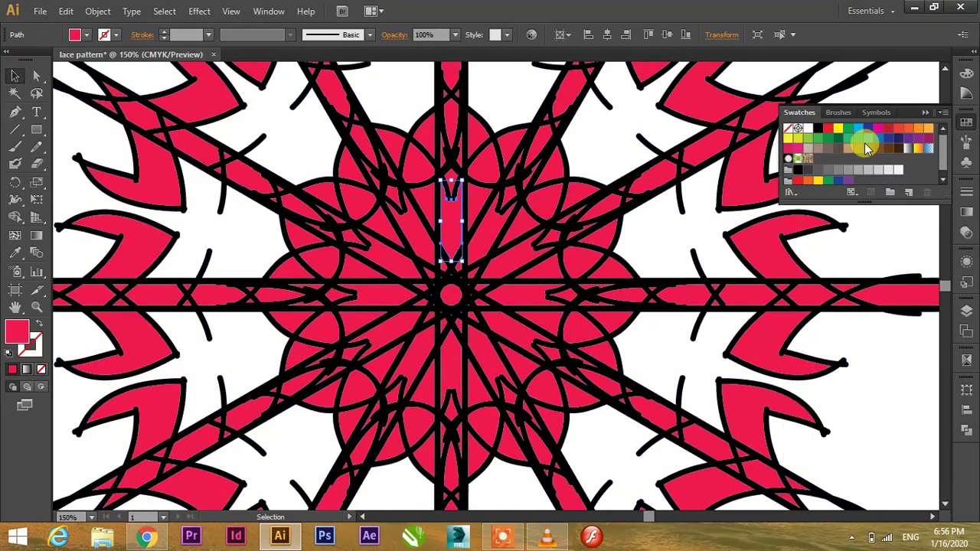
click(827, 128)
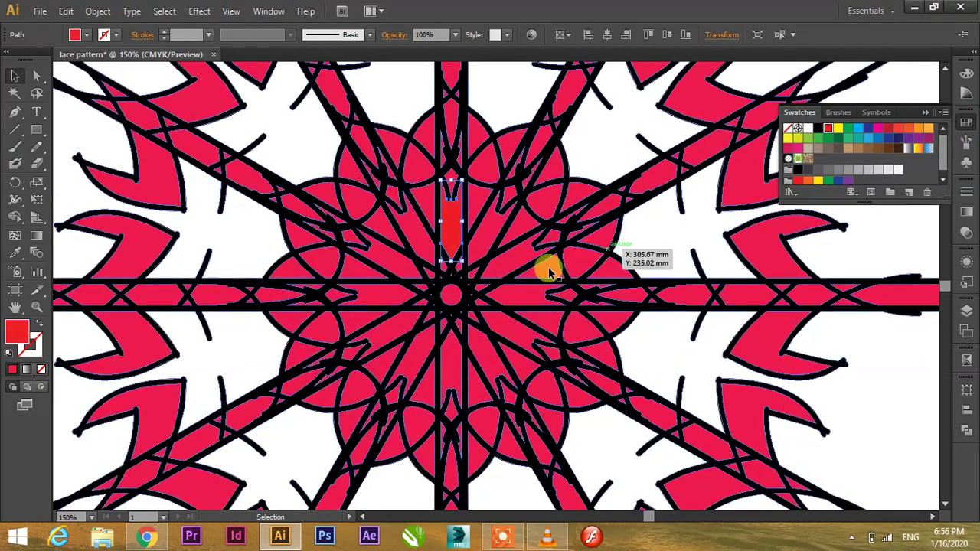
click(503, 257)
drag(536, 249, 519, 330)
click(827, 128)
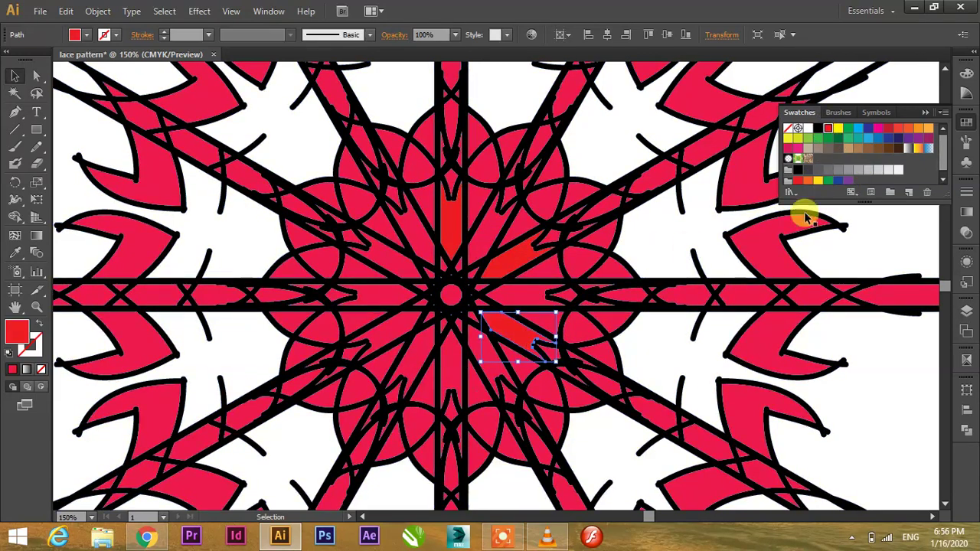
click(673, 217)
key(ctrl+minus)
key(ctrl+minus)
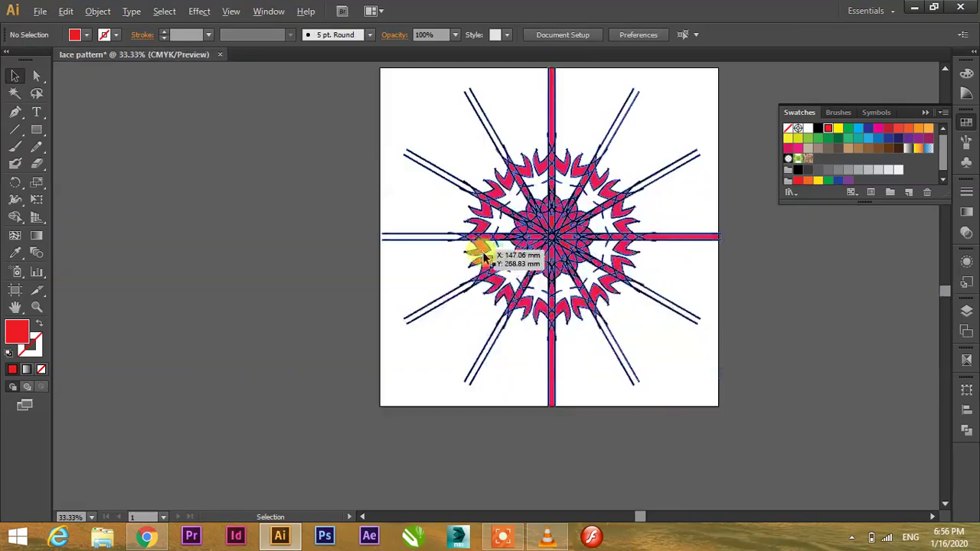
click(614, 135)
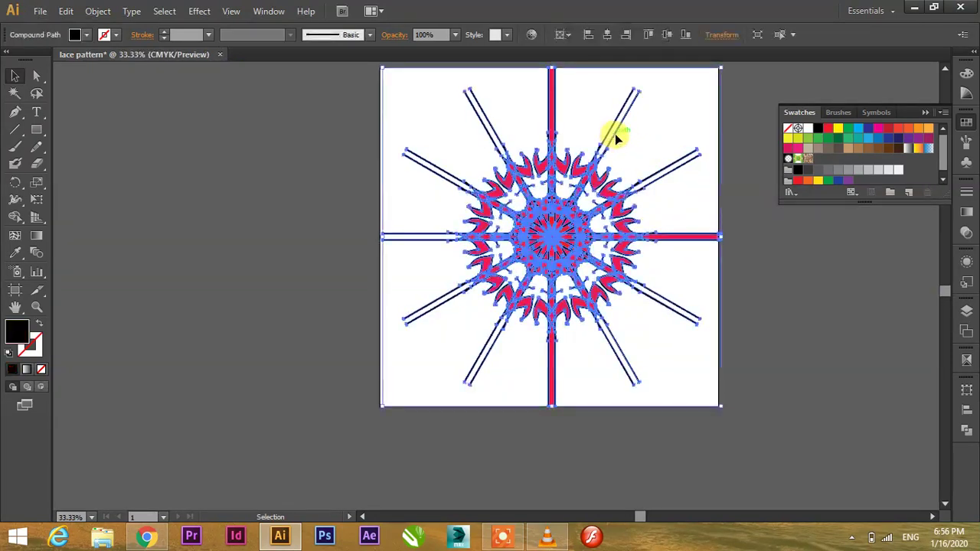
click(751, 115)
scroll(554, 176, up, 1)
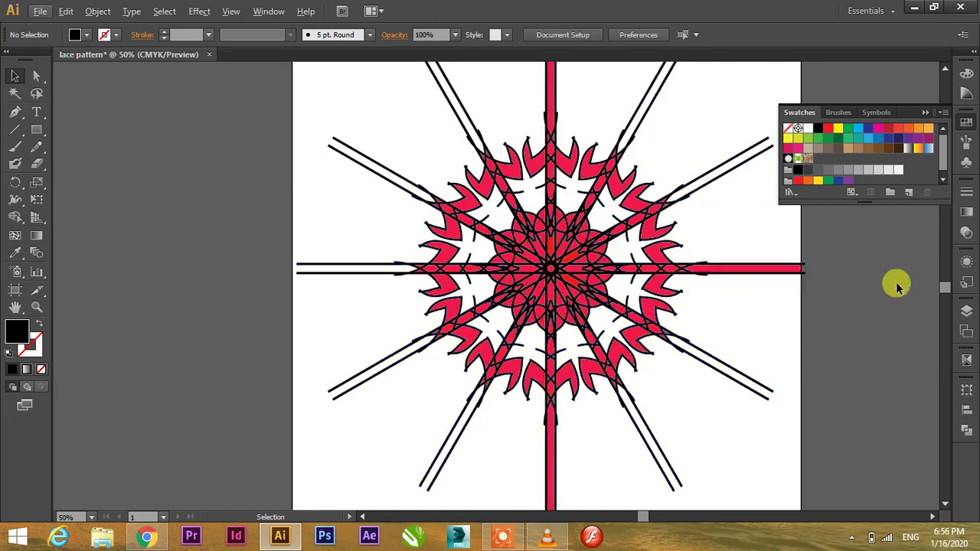